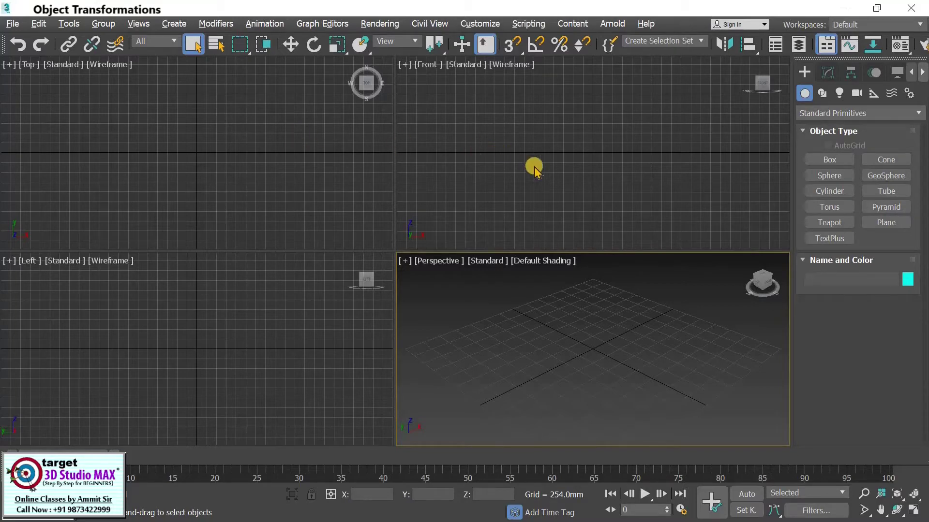
# Create a box near the centre of the Top viewport, about 3299 mm long, 3111 mm wide and 3838 mm high.
pyautogui.click(817, 159)
pyautogui.click(828, 158)
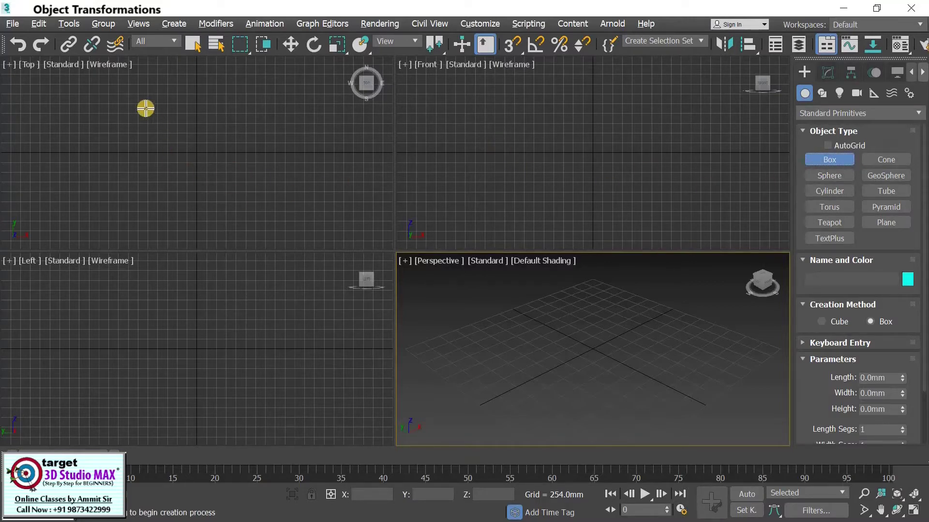
pyautogui.moveTo(137, 101); pyautogui.dragTo(258, 230)
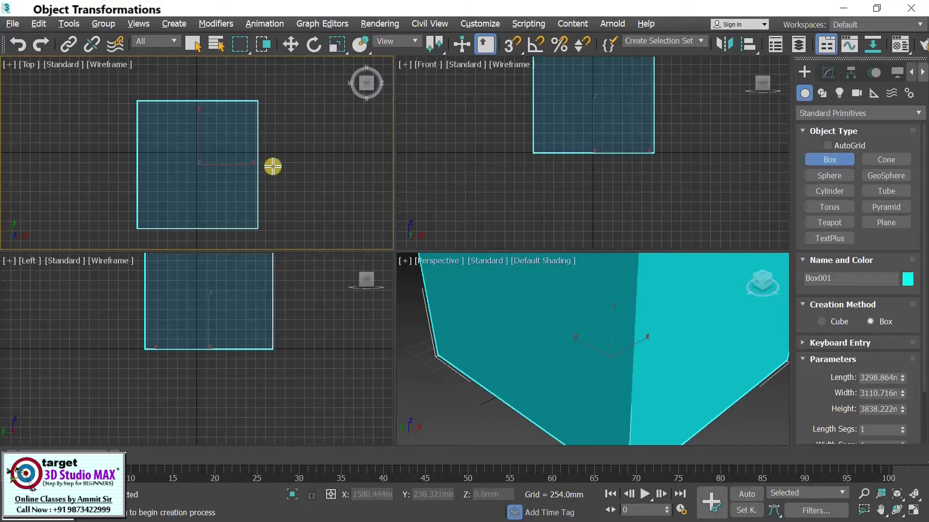
# Set the box's length and width to 1000 mm and its height to 2000 mm, and end box creation.
pyautogui.click(885, 376)
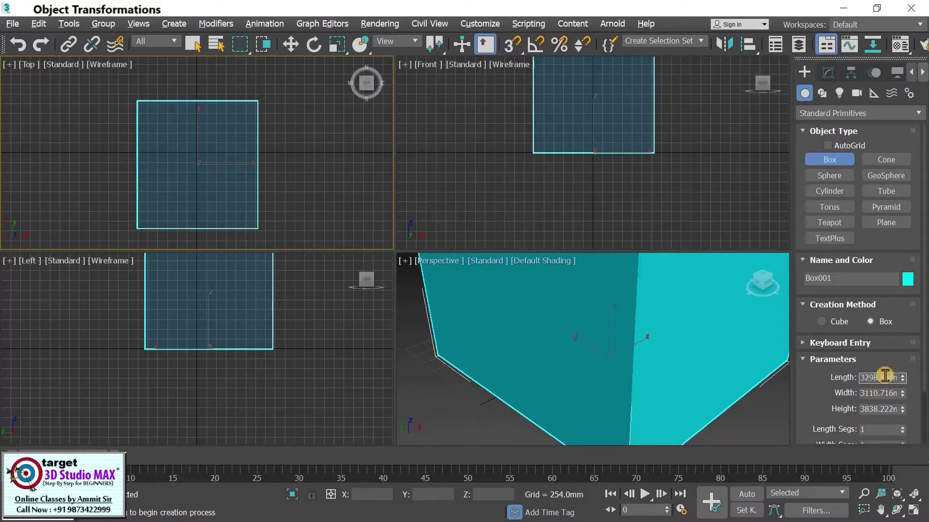
pyautogui.doubleClick(886, 377)
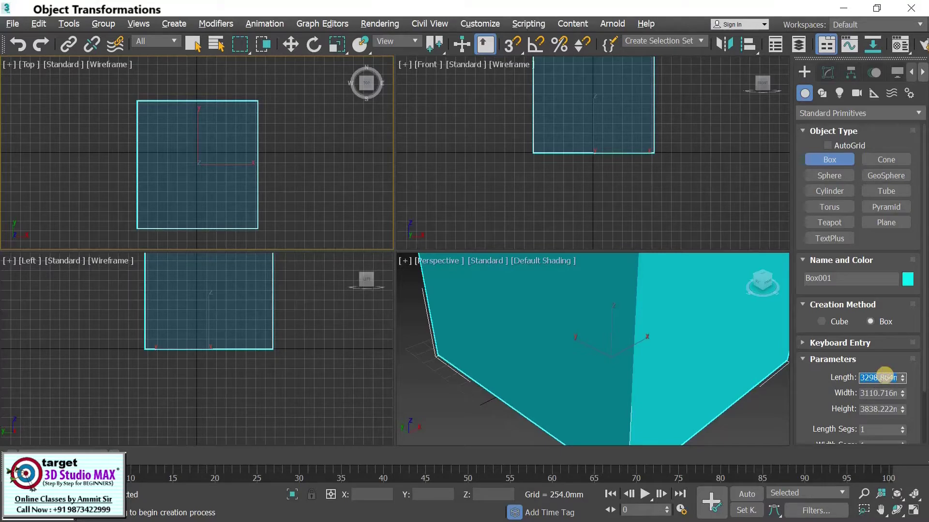
pyautogui.write('1000')
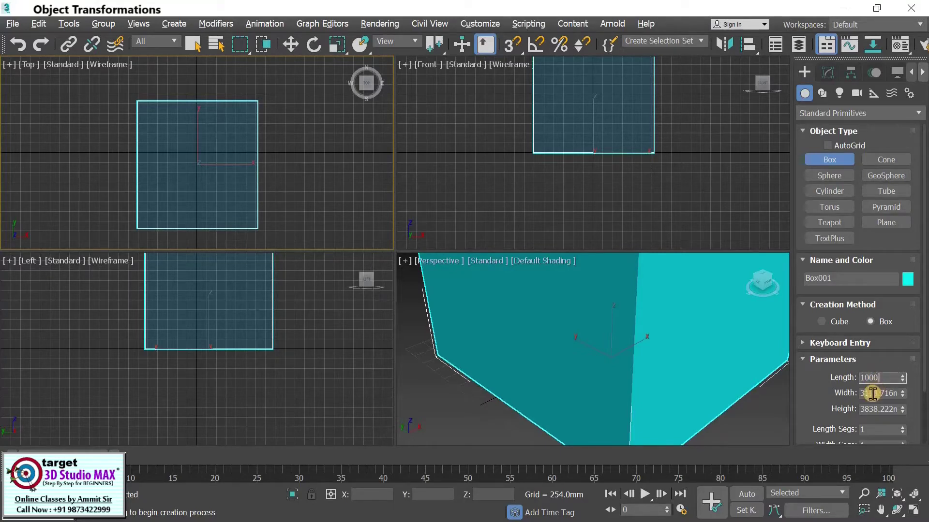
pyautogui.press('Tab')
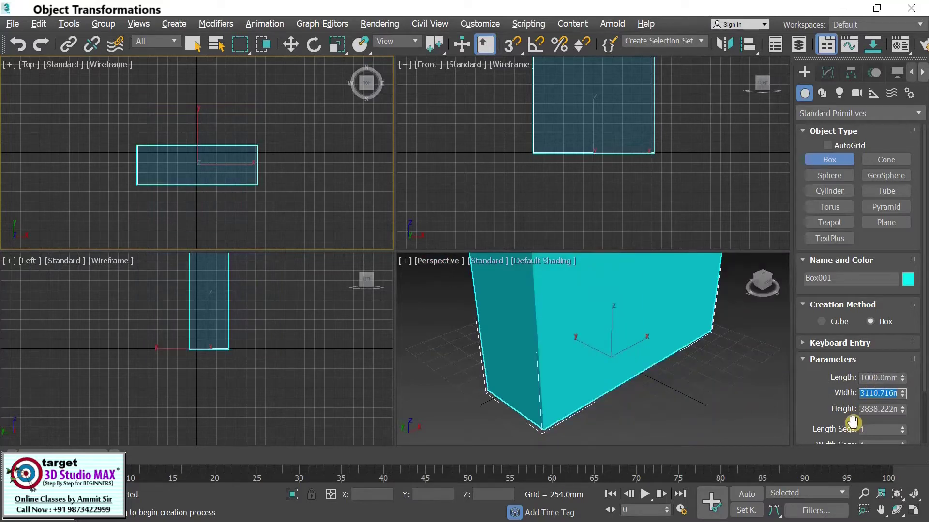
pyautogui.write('1000')
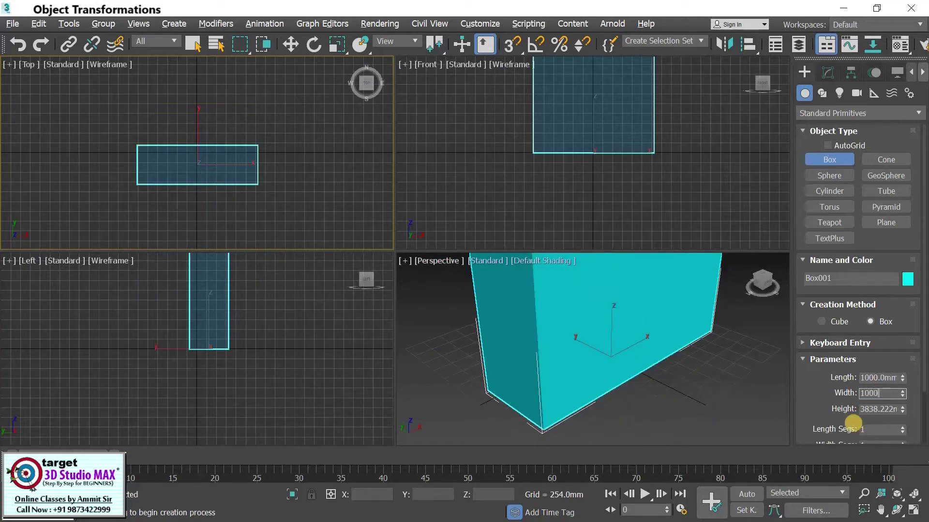
pyautogui.click(878, 410)
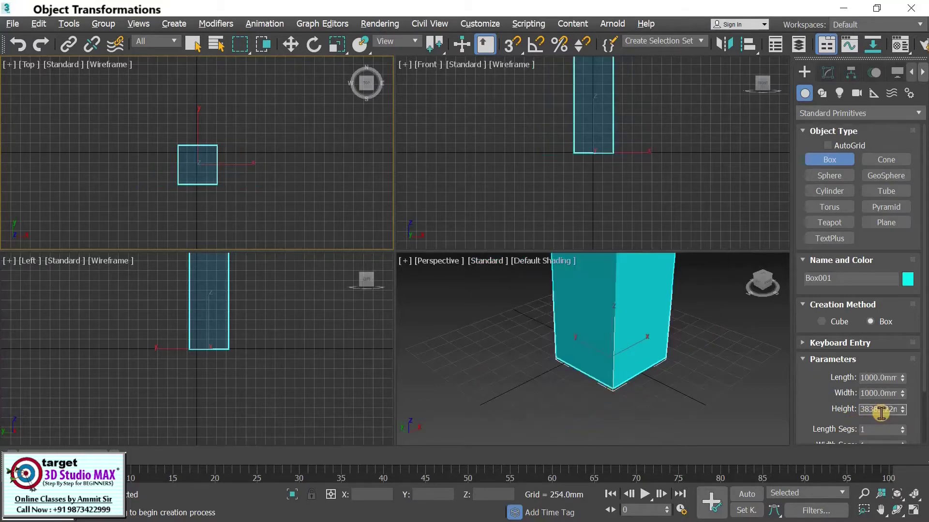
pyautogui.doubleClick(880, 411)
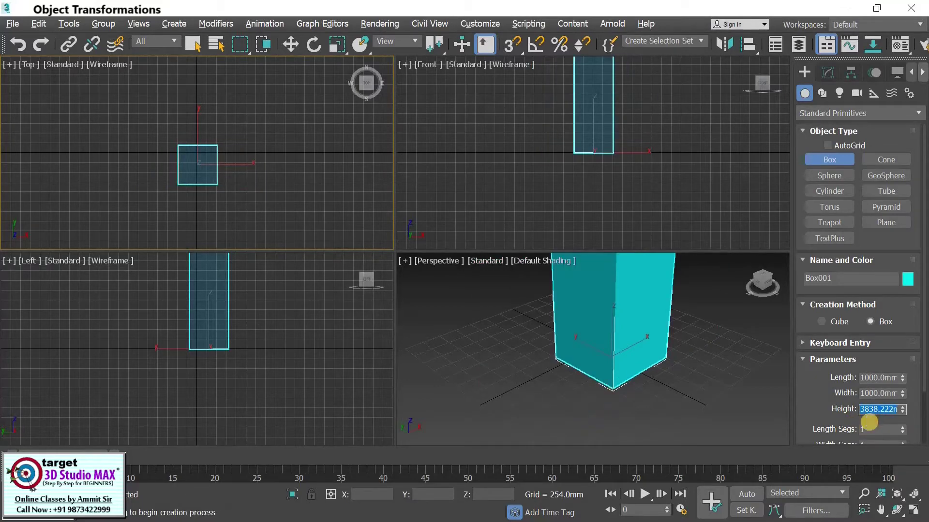
pyautogui.write('2000')
pyautogui.press('Return')
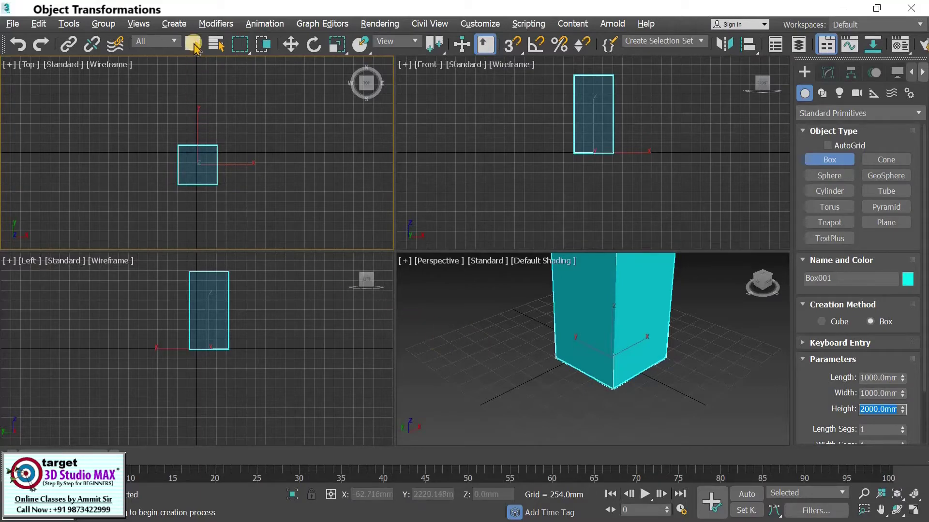
pyautogui.click(194, 45)
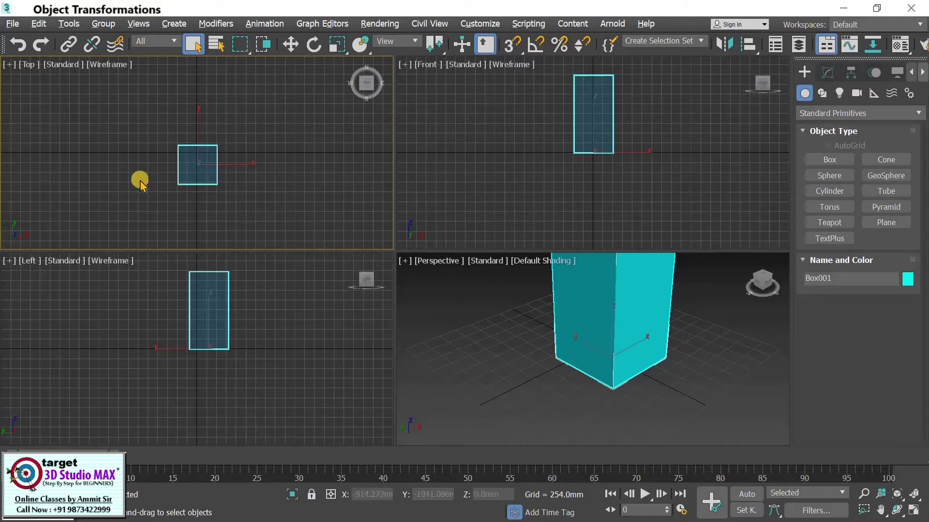
# Maximize the Top viewport and move the box to X 0 and Y 0 with the Move tool.
pyautogui.rightClick(271, 191)
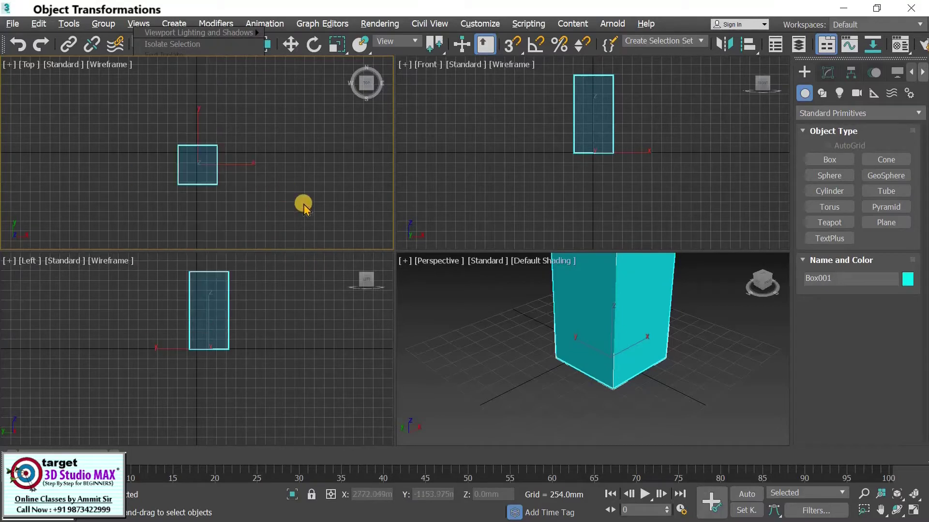
pyautogui.hotkey('alt', 'w')
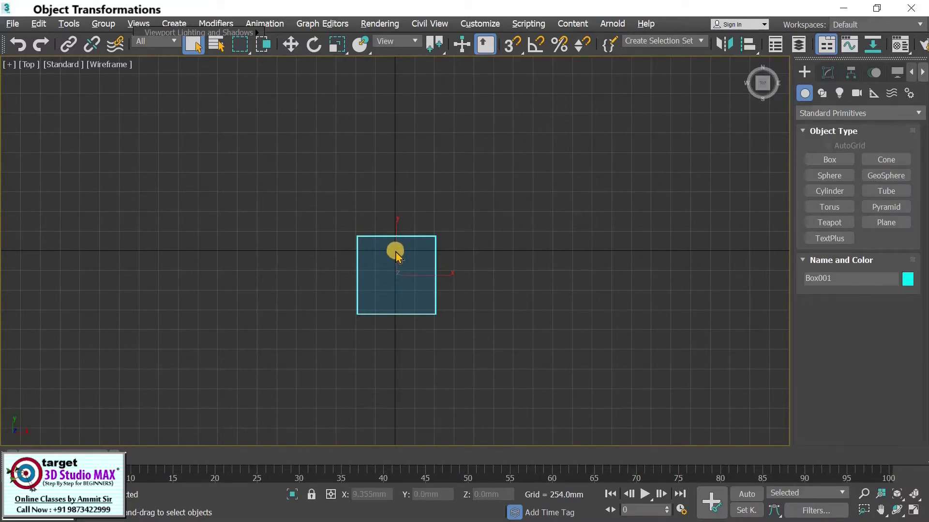
pyautogui.click(290, 45)
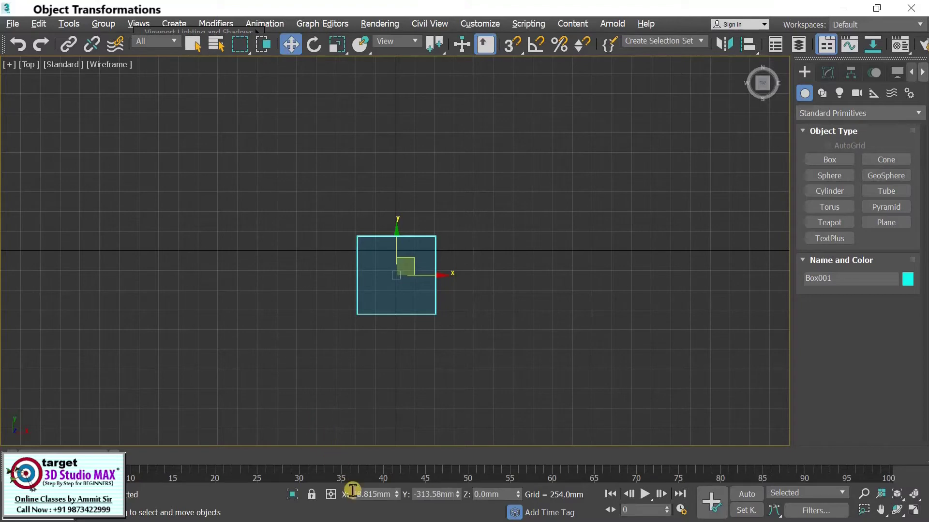
pyautogui.rightClick(397, 494)
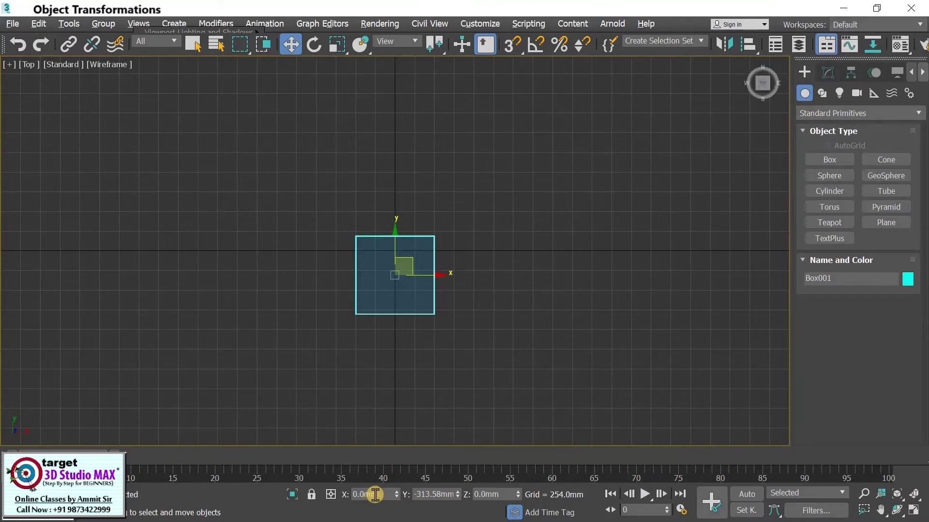
pyautogui.rightClick(457, 495)
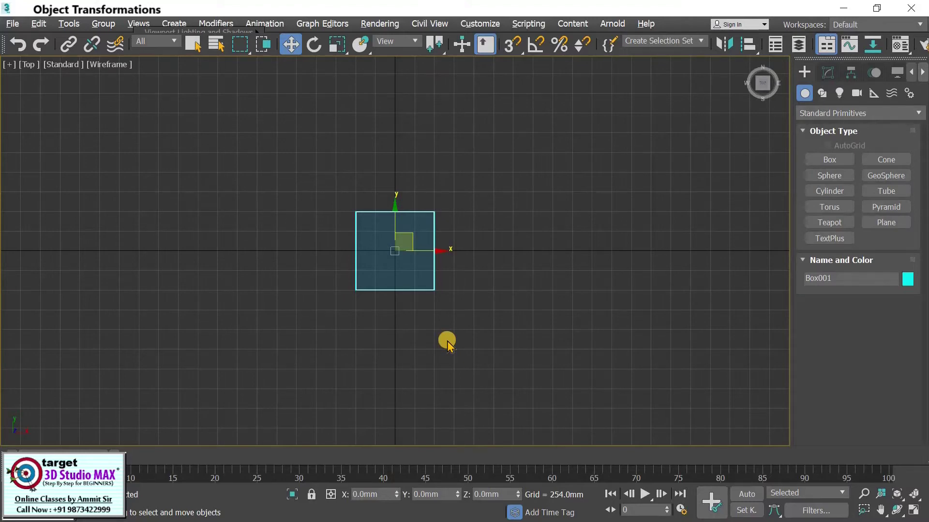
# Examine the box's base and pivot relative to the grid origin in an orbited wireframe Perspective view.
pyautogui.press('p')
pyautogui.moveTo(438, 330); pyautogui.dragTo(432, 415, button='middle')
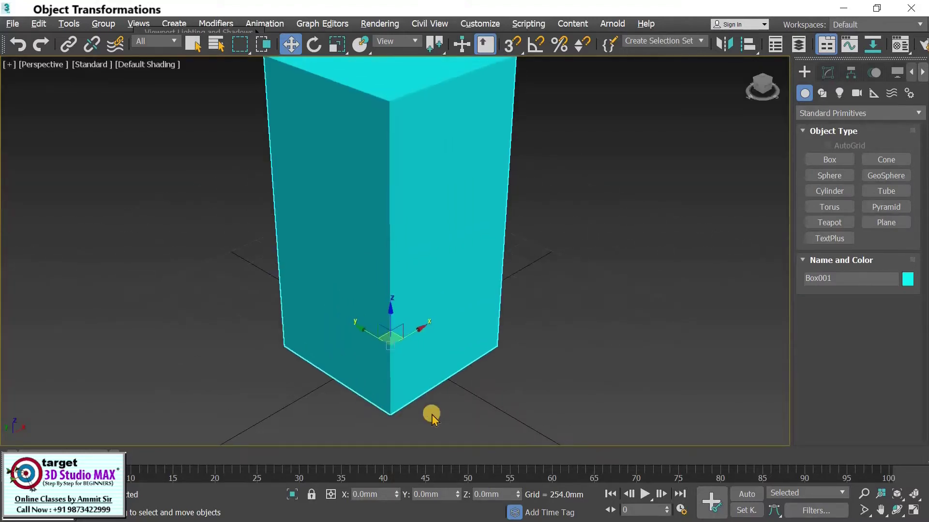
pyautogui.press('F3')
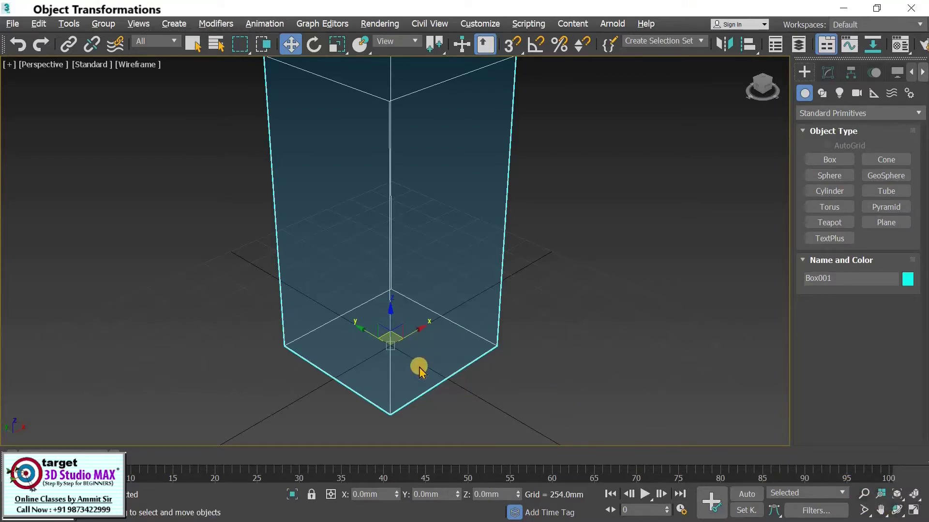
pyautogui.click(438, 381)
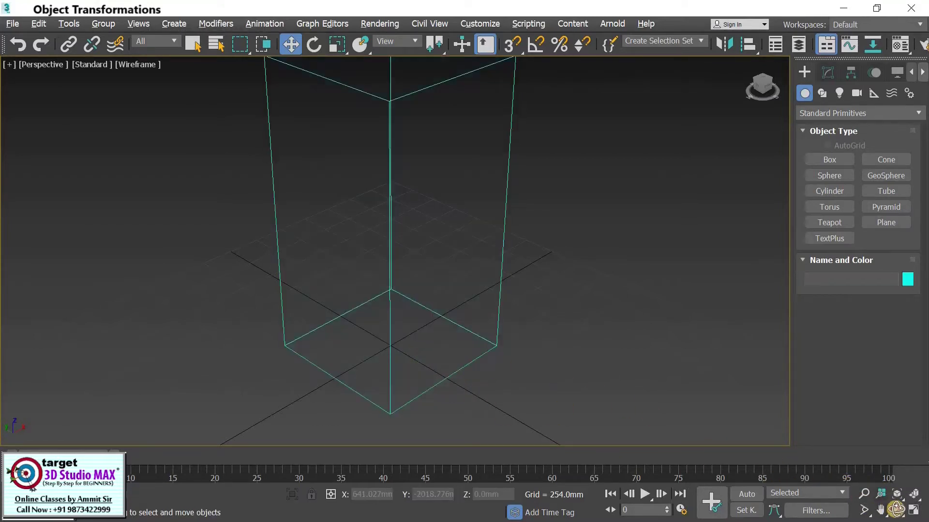
pyautogui.click(897, 509)
pyautogui.moveTo(524, 252); pyautogui.dragTo(593, 272)
pyautogui.rightClick(575, 322)
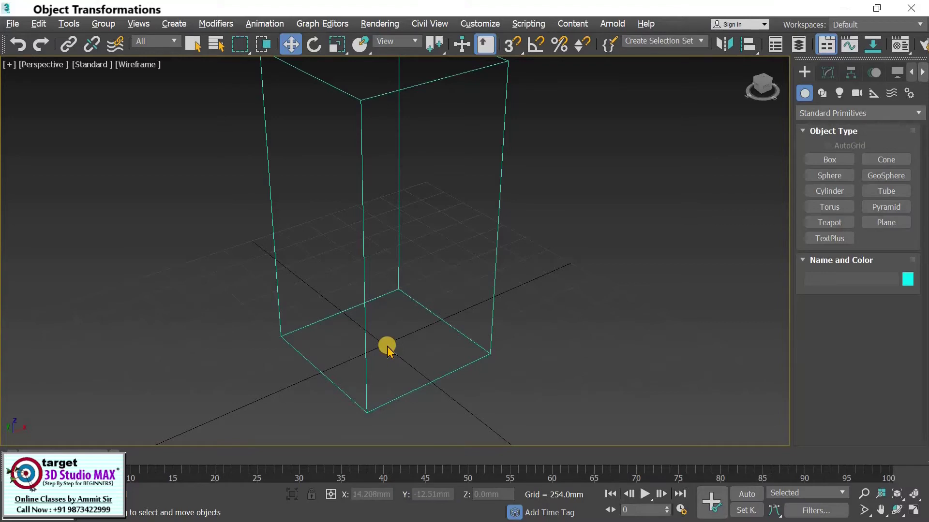
pyautogui.click(192, 43)
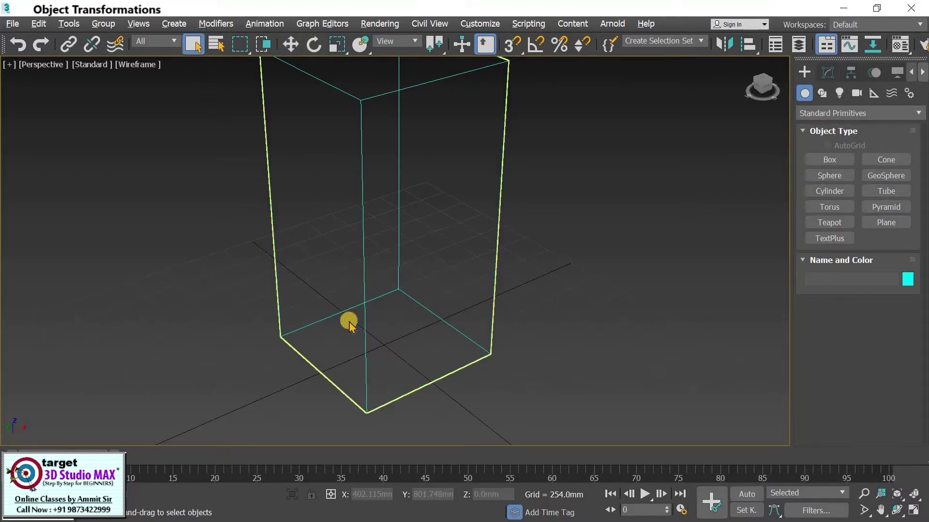
pyautogui.click(393, 360)
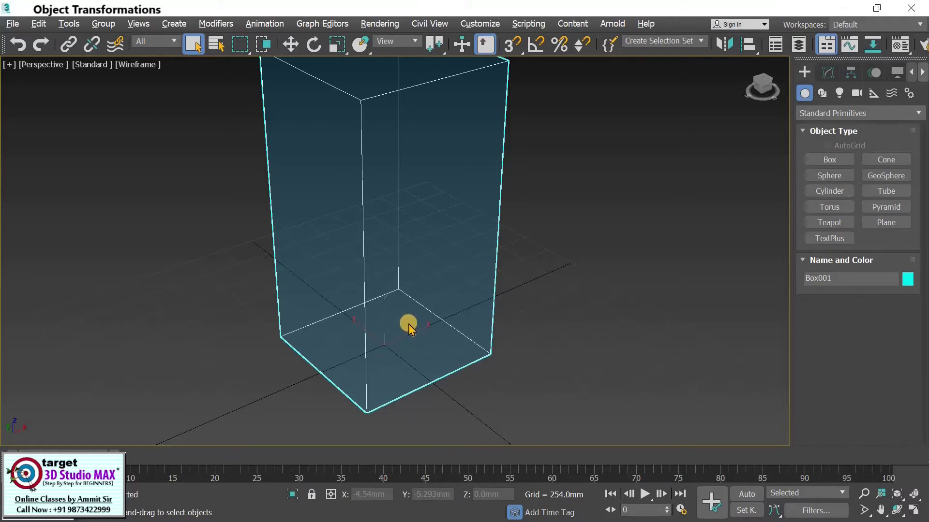
# Create a cylinder beside the box in the Perspective view, with a radius of about 669 mm and a height of about 1967 mm.
pyautogui.moveTo(411, 324); pyautogui.dragTo(288, 348, button='middle')
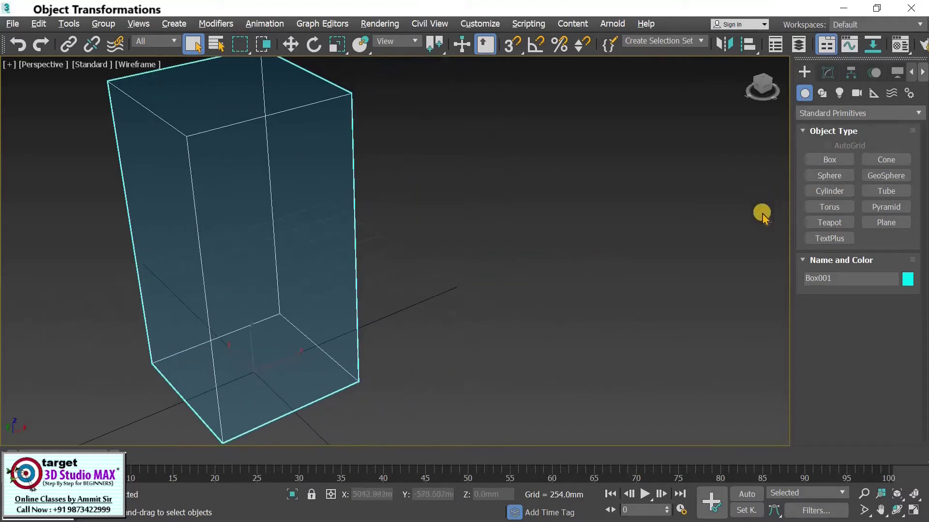
pyautogui.click(838, 177)
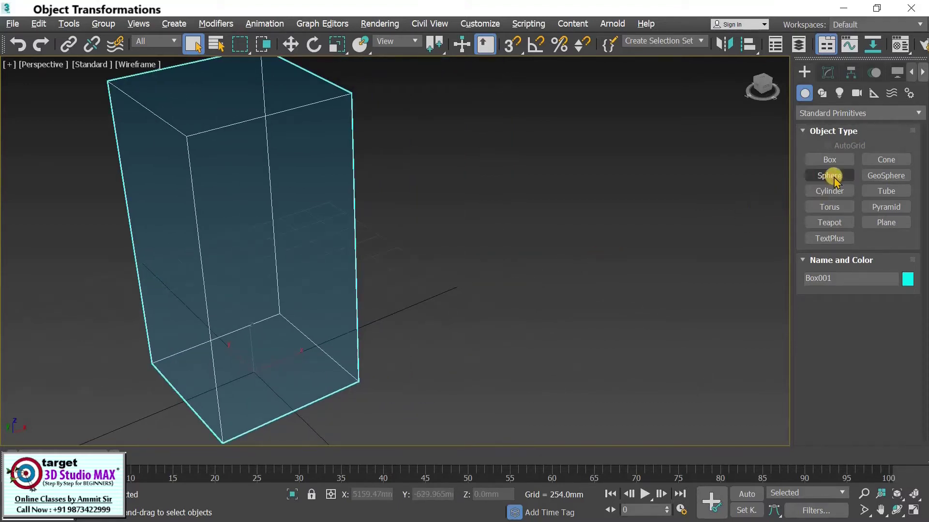
pyautogui.click(830, 190)
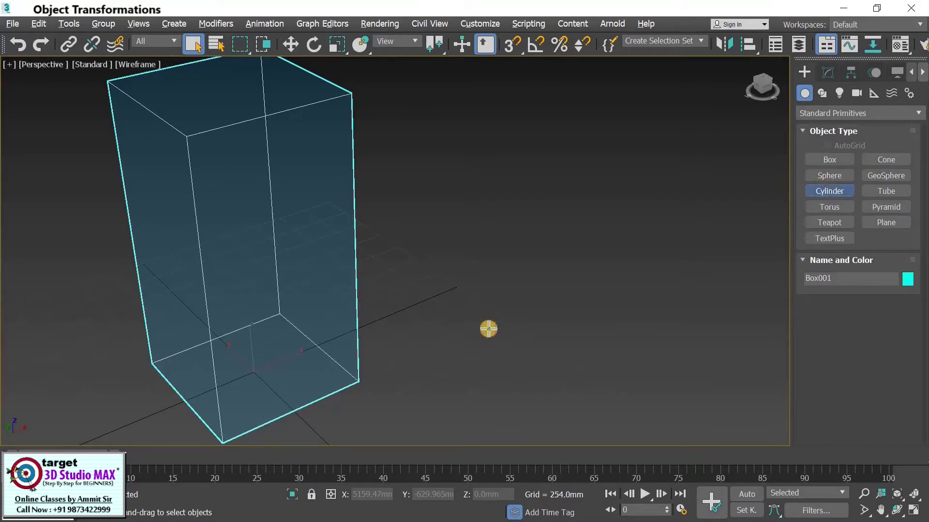
pyautogui.moveTo(534, 334)
pyautogui.mouseDown()
pyautogui.moveTo(589, 383)
pyautogui.moveTo(581, 295)
pyautogui.mouseUp()
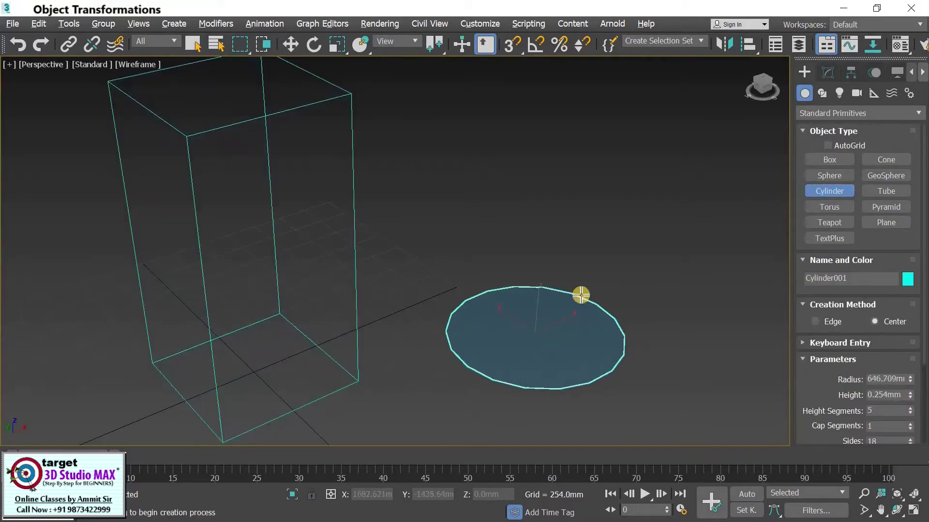
pyautogui.click(591, 87)
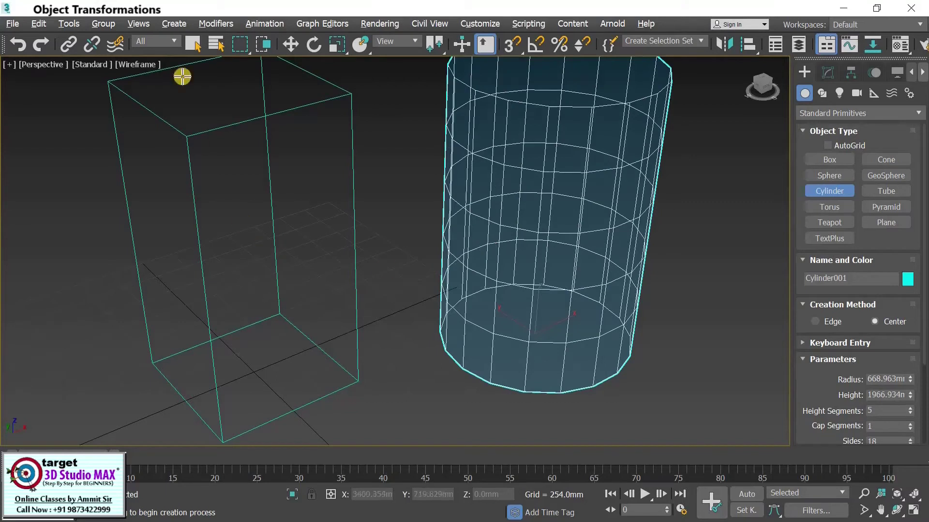
pyautogui.click(194, 45)
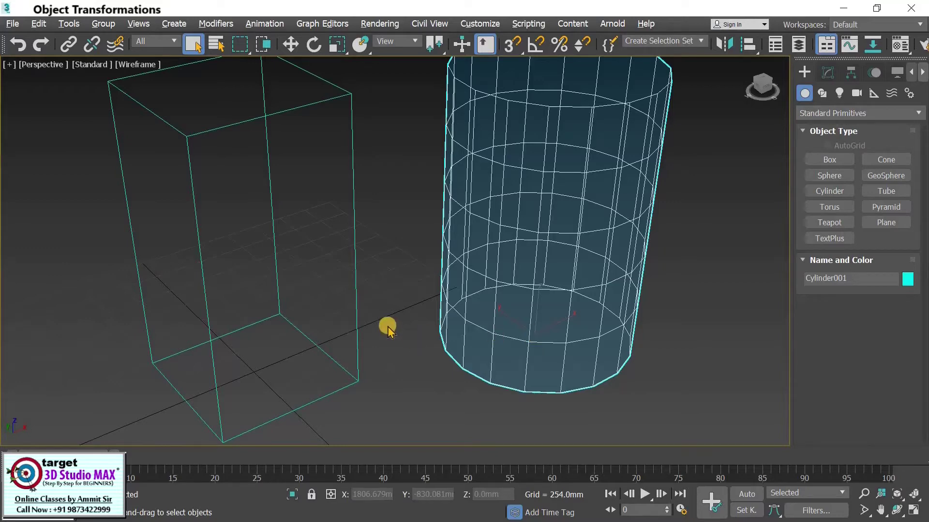
# Compare the pivots of the box and the cylinder, and delete the cylinder.
pyautogui.moveTo(388, 326); pyautogui.dragTo(509, 362, button='middle')
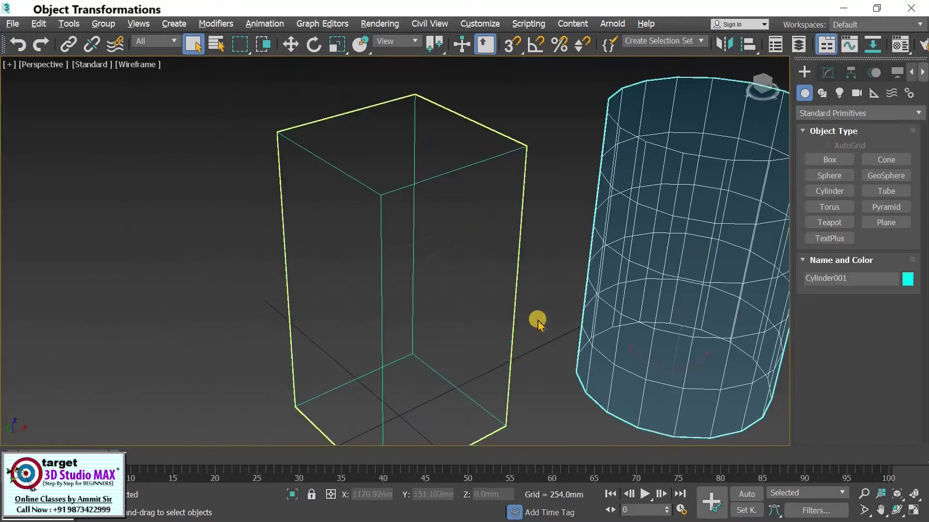
pyautogui.moveTo(529, 304); pyautogui.dragTo(515, 268, button='middle')
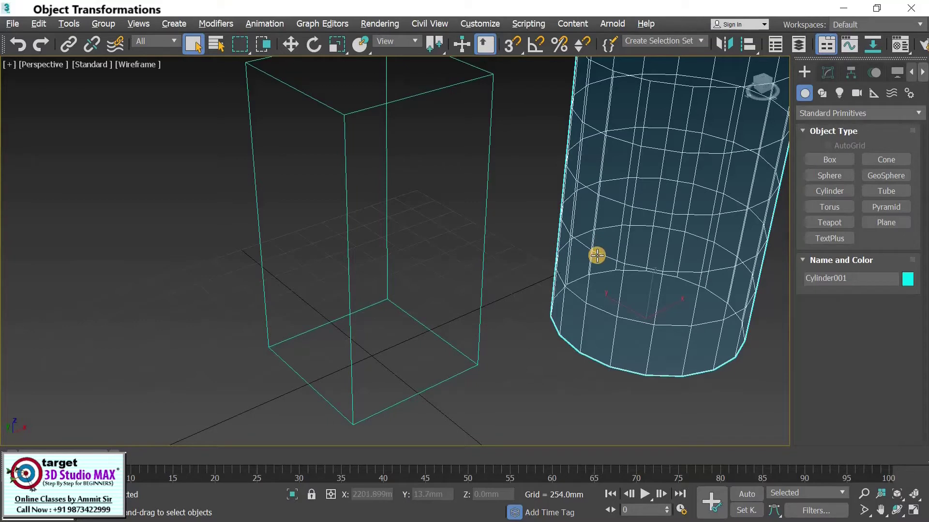
pyautogui.press('Delete')
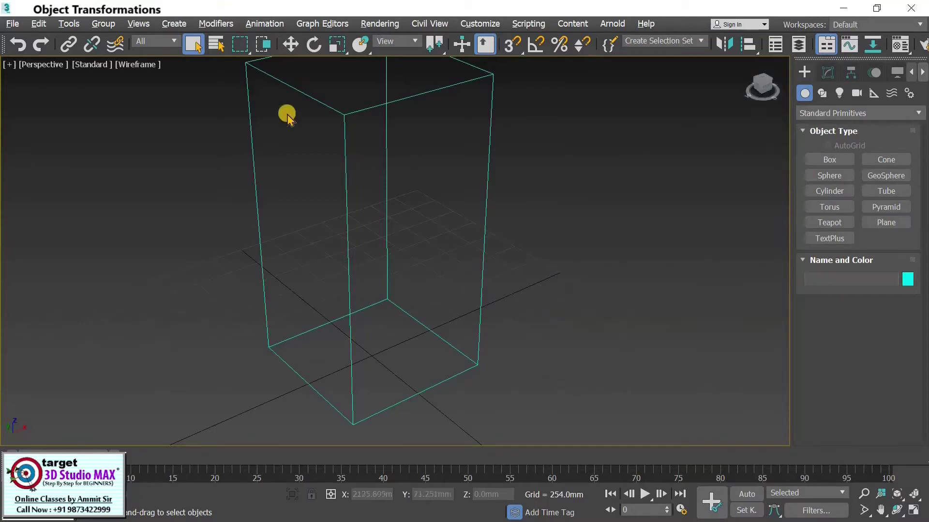
# Switch the Perspective view to default shading and select the box with the Move tool.
pyautogui.click(289, 45)
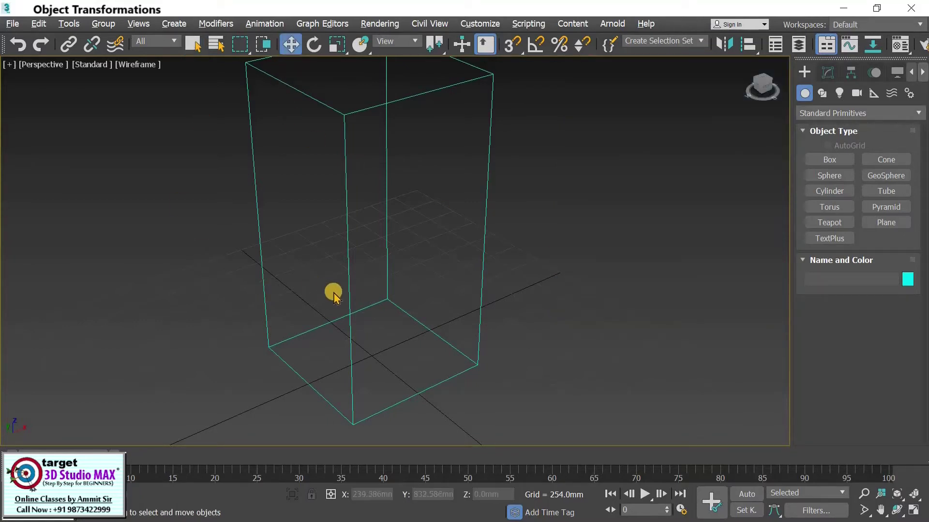
pyautogui.press('F3')
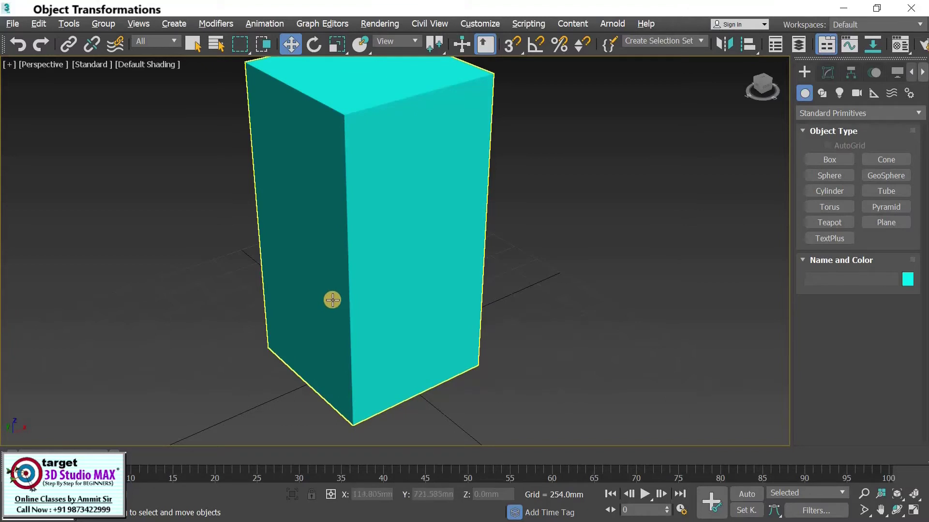
pyautogui.click(328, 333)
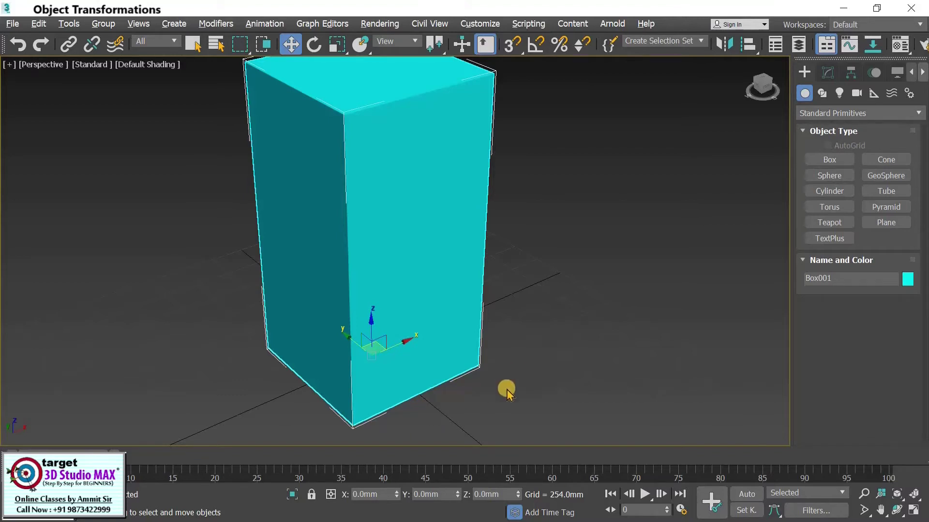
# Move the box to X 1000 mm and Z 500 mm with exact coordinates.
pyautogui.click(358, 493)
pyautogui.write('1000')
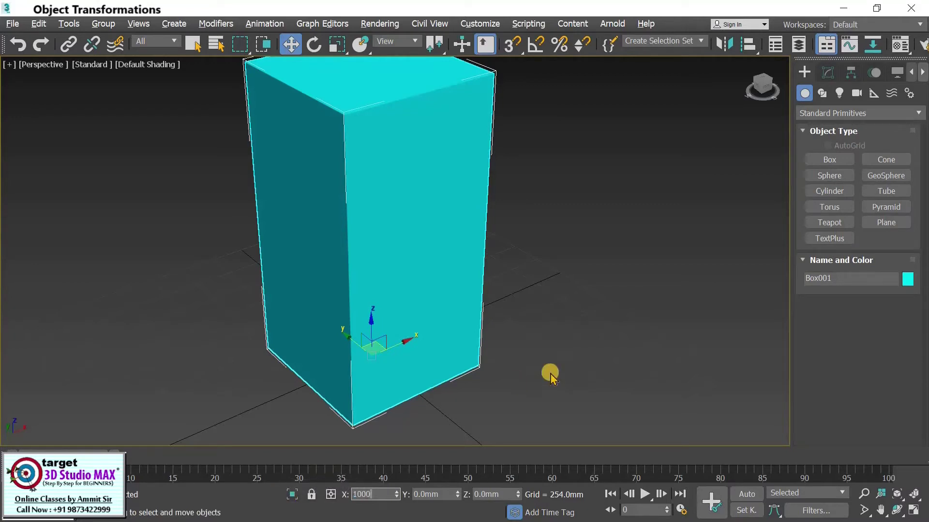
pyautogui.press('Return')
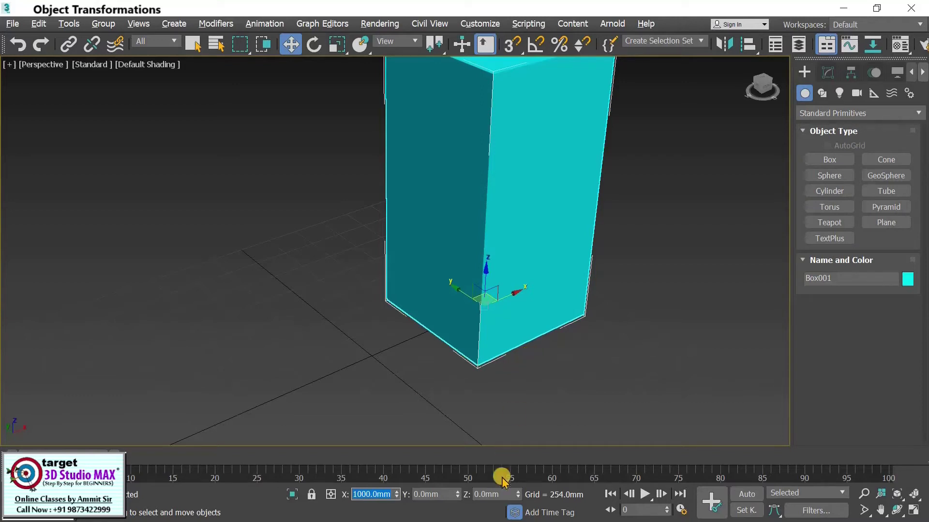
pyautogui.click(511, 494)
pyautogui.press('Return')
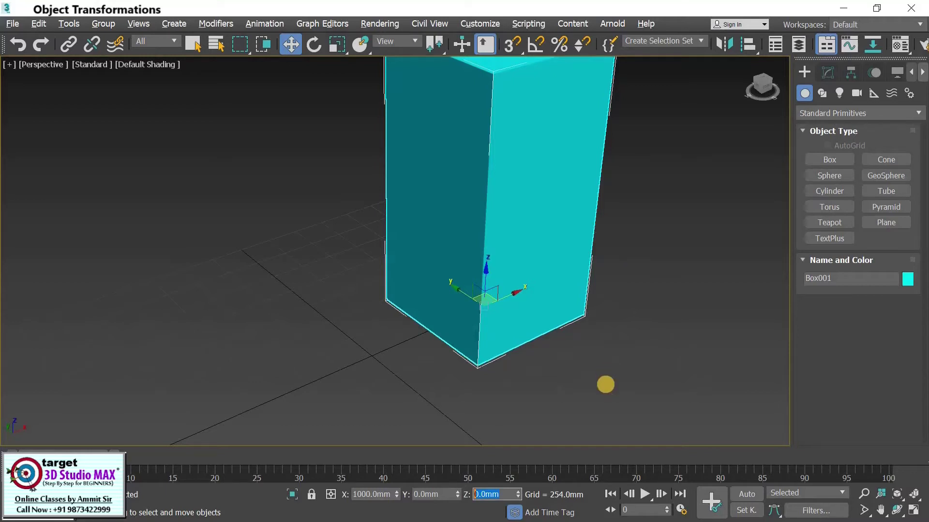
pyautogui.write('500')
pyautogui.press('Return')
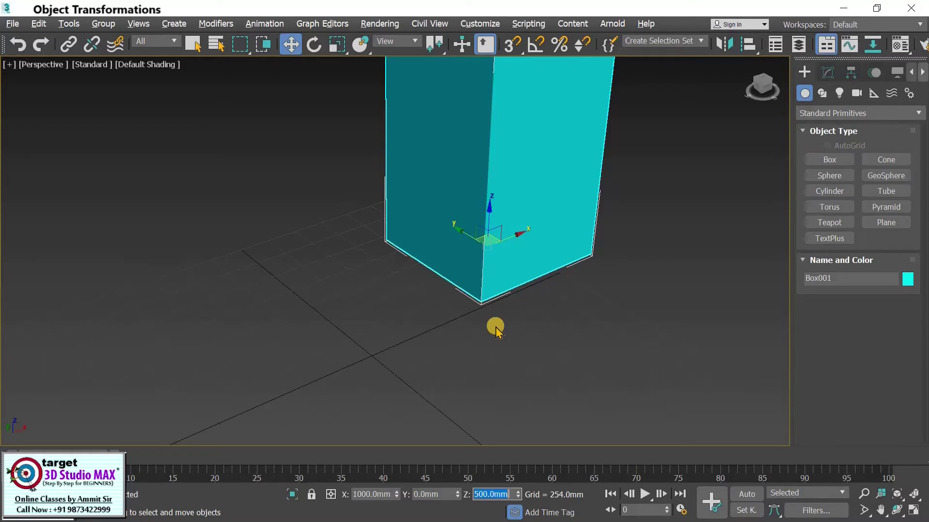
# Reset the box's X and Z coordinates to 0.
pyautogui.rightClick(397, 494)
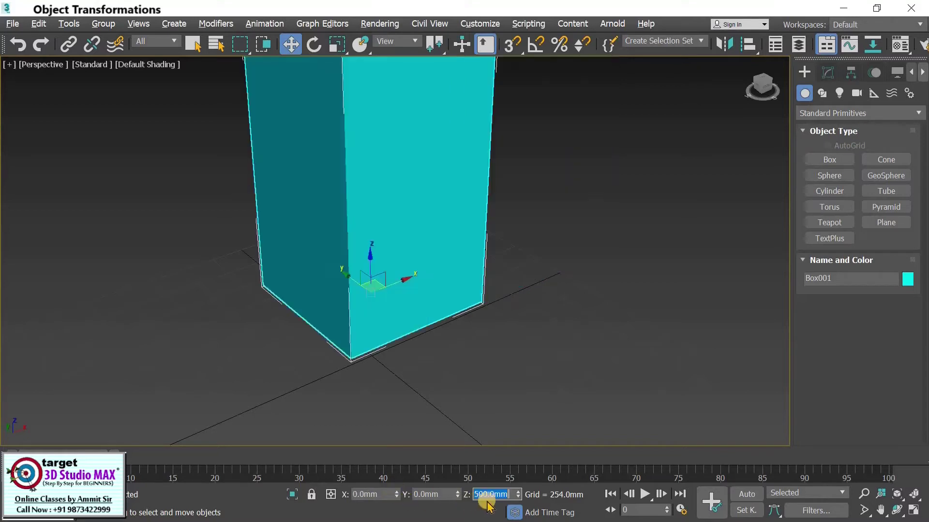
pyautogui.rightClick(518, 494)
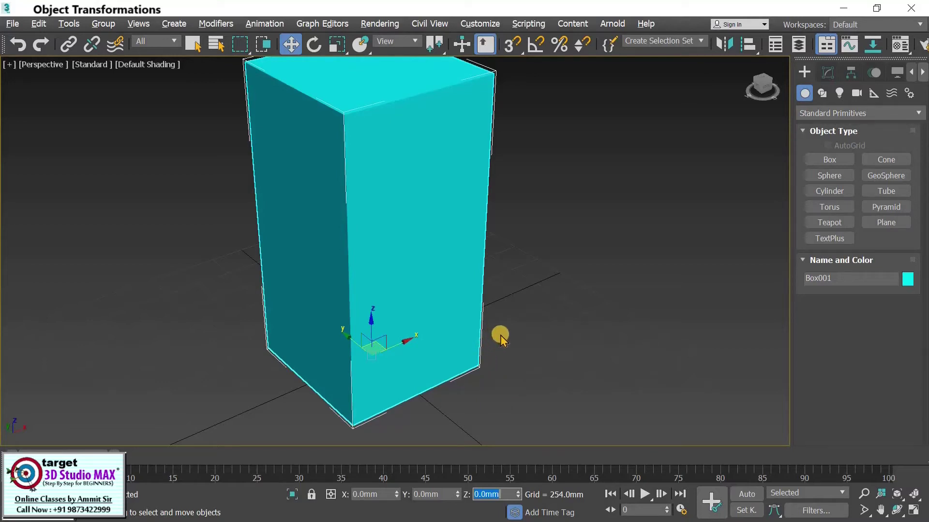
pyautogui.moveTo(501, 336); pyautogui.dragTo(492, 339, button='middle')
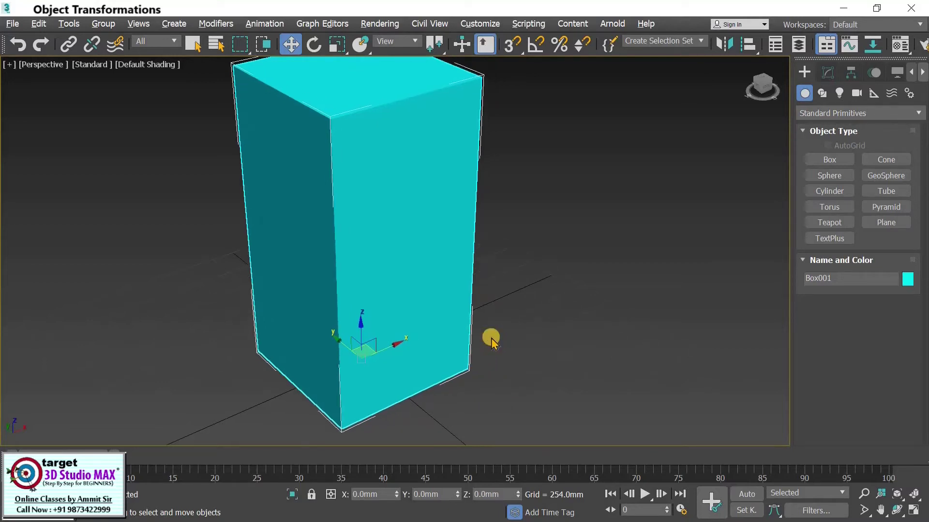
pyautogui.scroll(-2, 491, 339)
pyautogui.scroll(2, 490, 349)
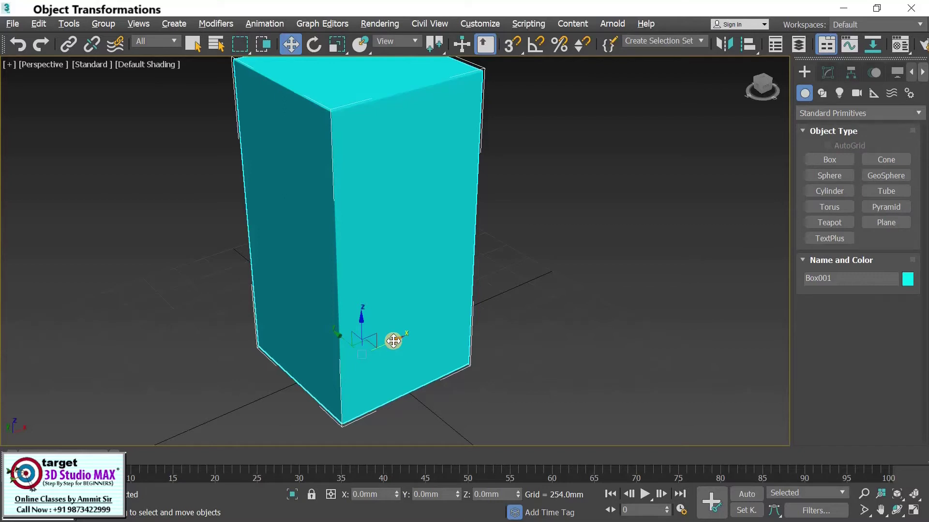
# Move the box freely along each single axis, to about X 1243 mm, Y -47 mm and Z 138 mm.
pyautogui.moveTo(452, 309); pyautogui.dragTo(532, 283)
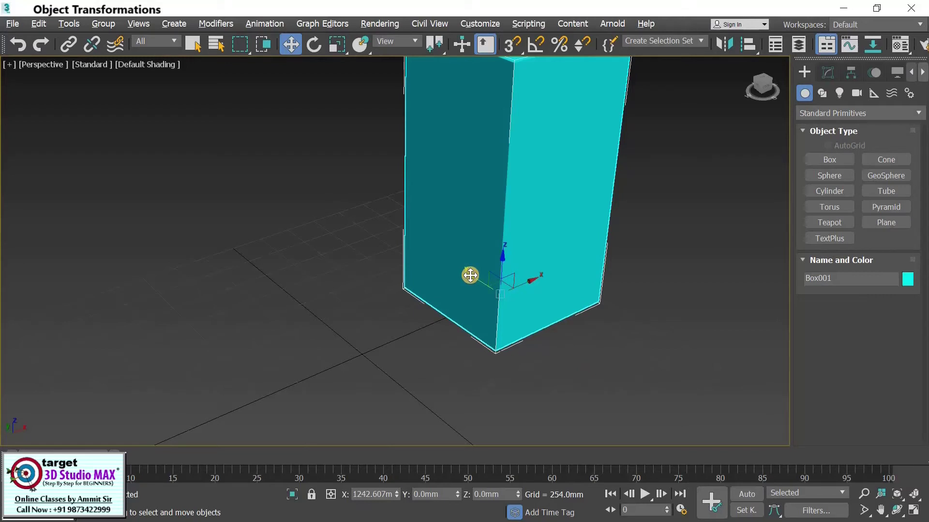
pyautogui.moveTo(500, 292); pyautogui.dragTo(634, 358)
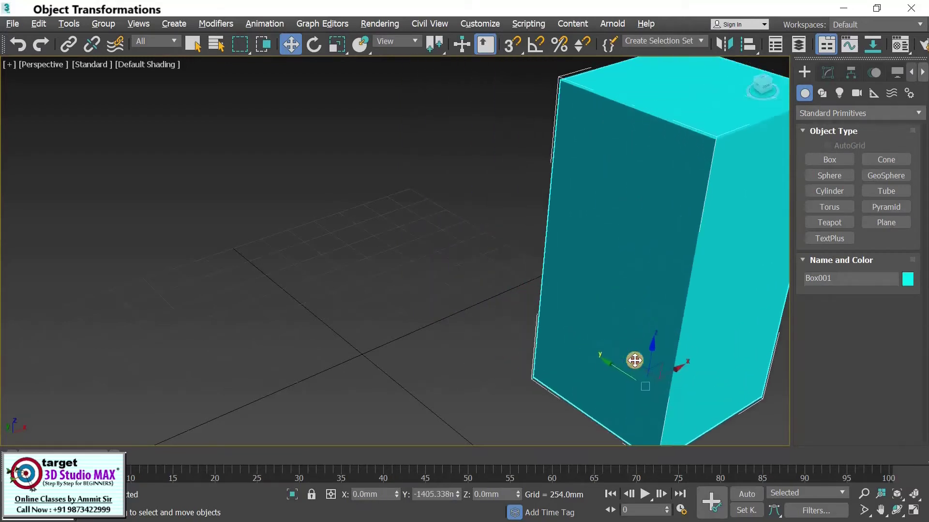
pyautogui.moveTo(385, 248); pyautogui.dragTo(469, 342)
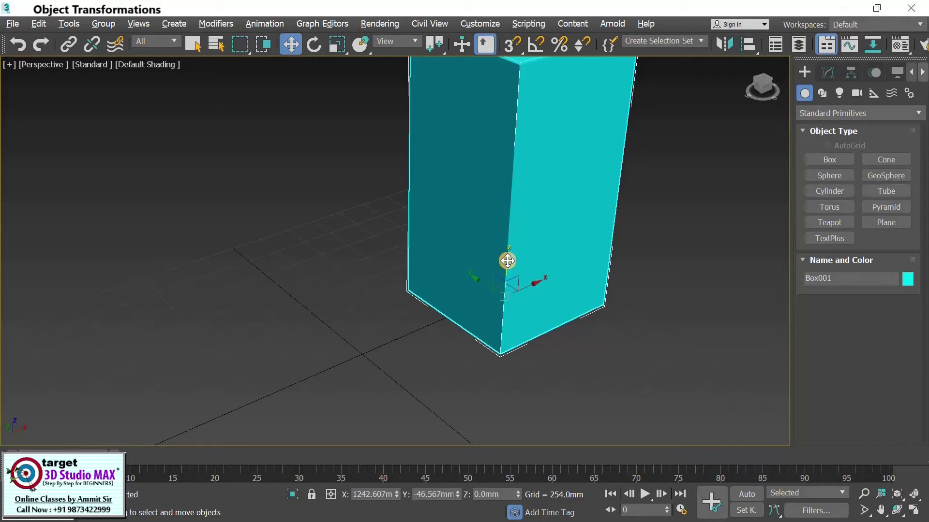
pyautogui.moveTo(509, 235); pyautogui.dragTo(494, 251)
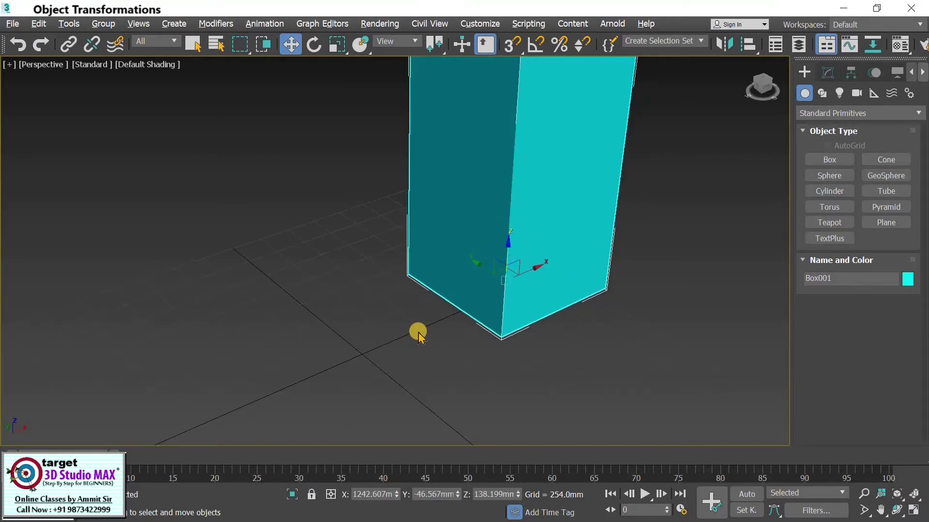
# Move the box freely within the XZ, YZ and XY planes, ending at about X 401 mm, Y 266 mm and Z -10 mm.
pyautogui.moveTo(419, 332); pyautogui.dragTo(375, 361, button='middle')
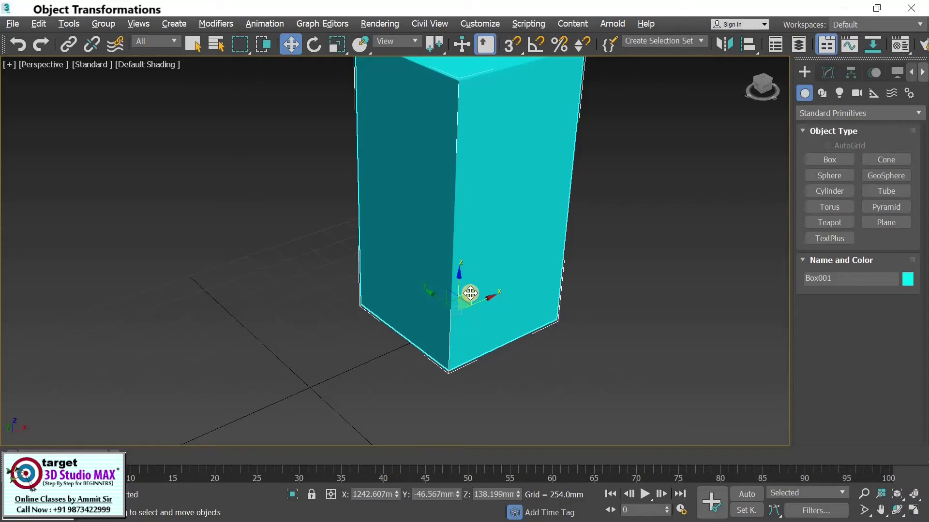
pyautogui.moveTo(529, 222); pyautogui.dragTo(470, 245)
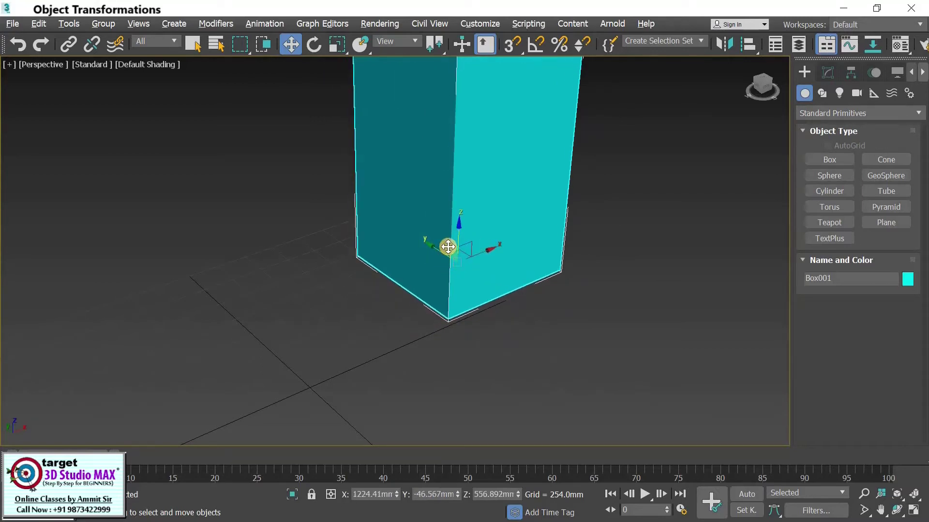
pyautogui.moveTo(448, 247); pyautogui.dragTo(409, 291)
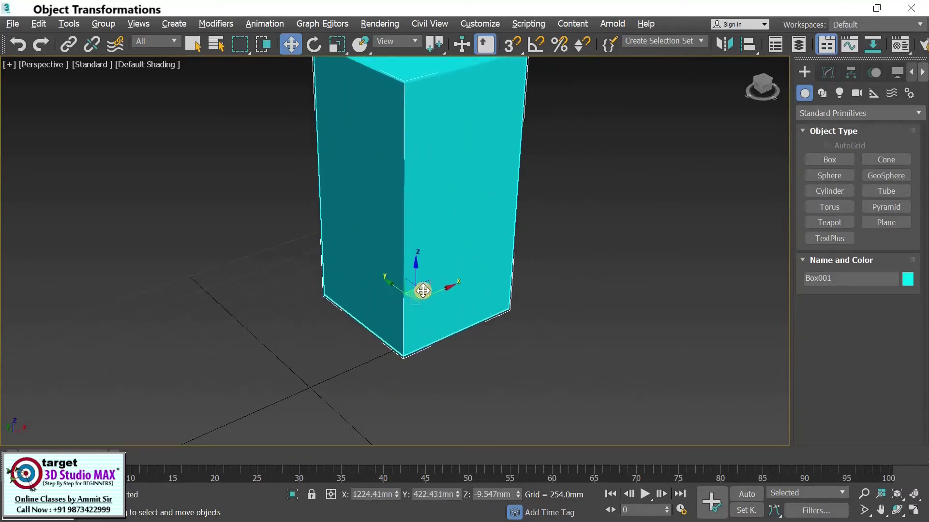
pyautogui.moveTo(423, 291); pyautogui.dragTo(334, 338)
pyautogui.moveTo(512, 274); pyautogui.dragTo(325, 333)
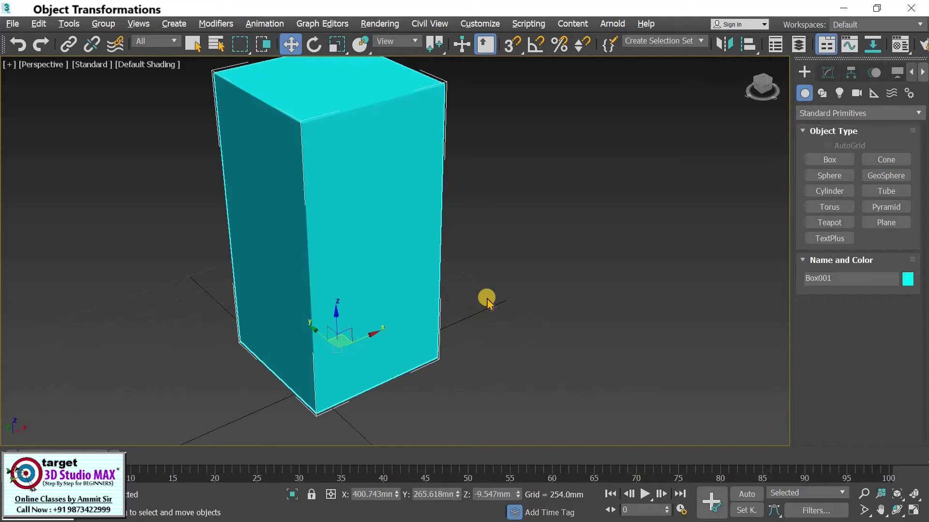
# Reset the box's X, Y and Z coordinates to 0 and deselect it.
pyautogui.rightClick(396, 495)
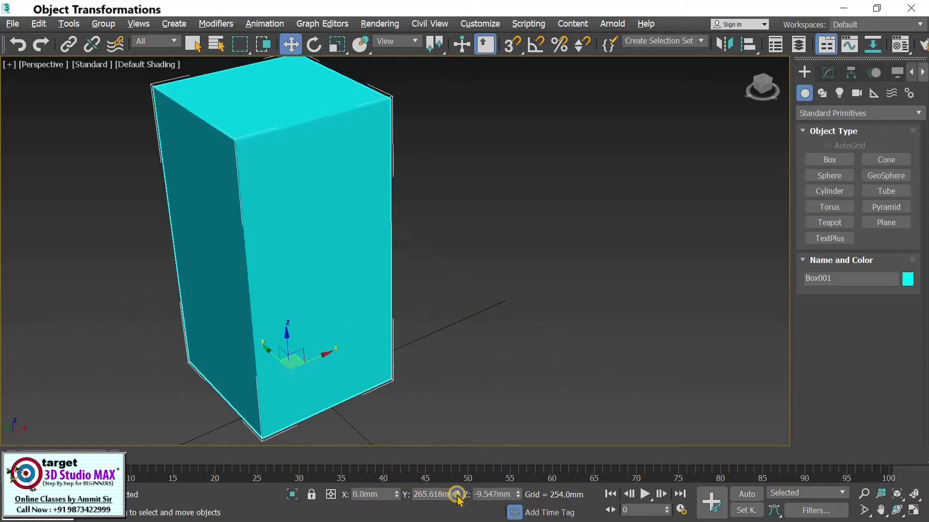
pyautogui.rightClick(457, 494)
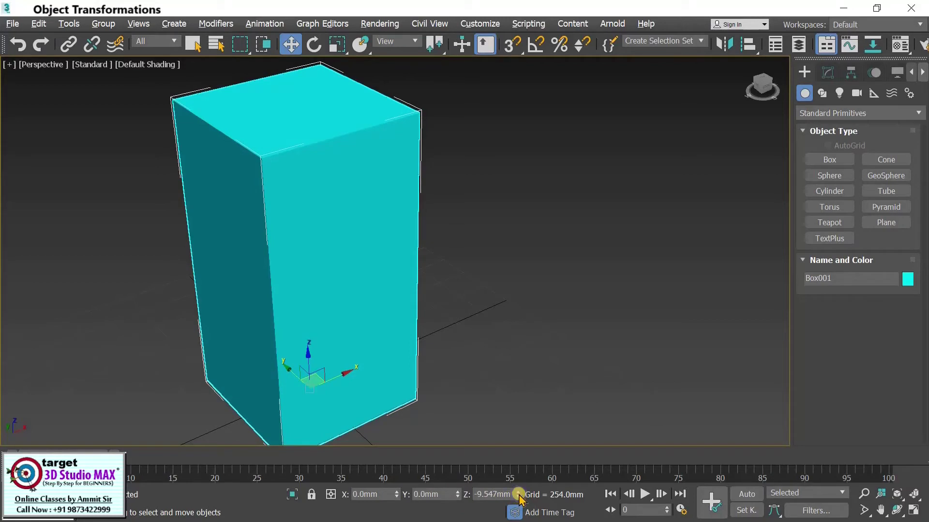
pyautogui.rightClick(518, 494)
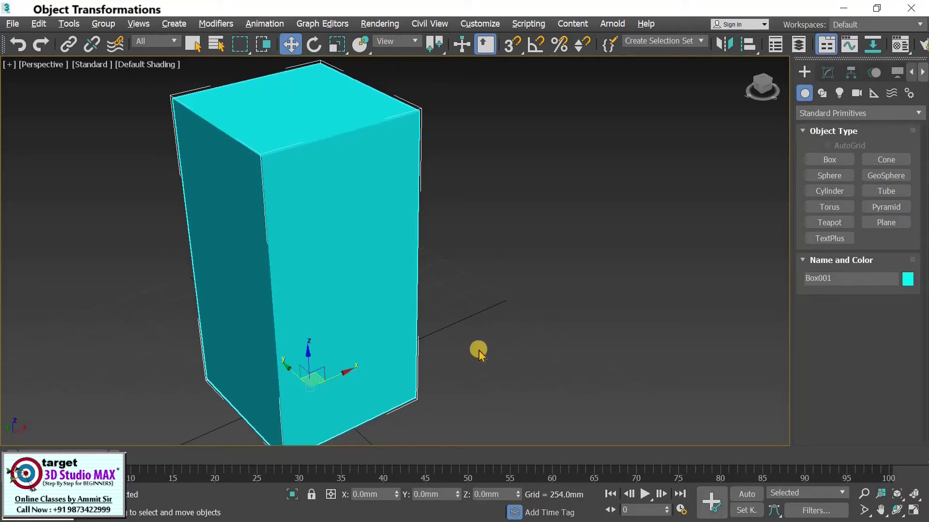
pyautogui.click(444, 310)
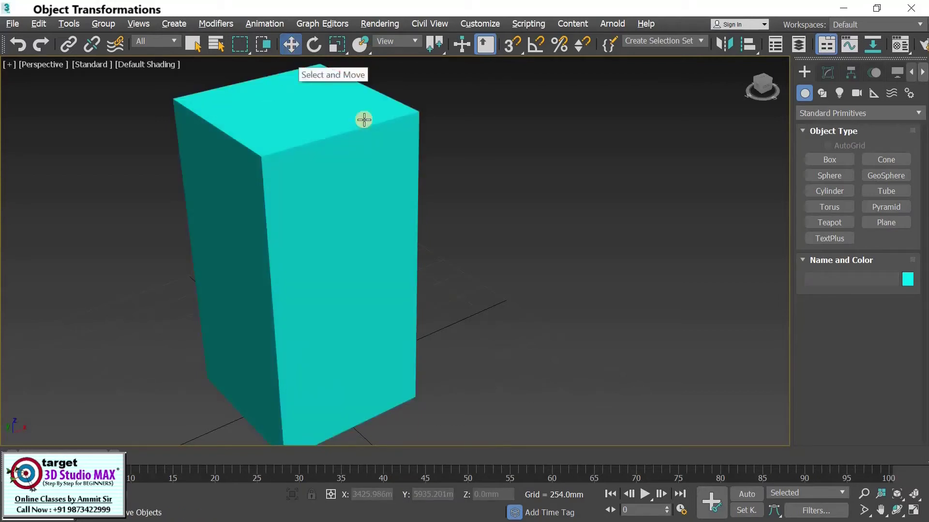
# Clone the box along the X axis as three independent copies spaced about 1908 mm apart, and frame all four boxes.
pyautogui.click(381, 336)
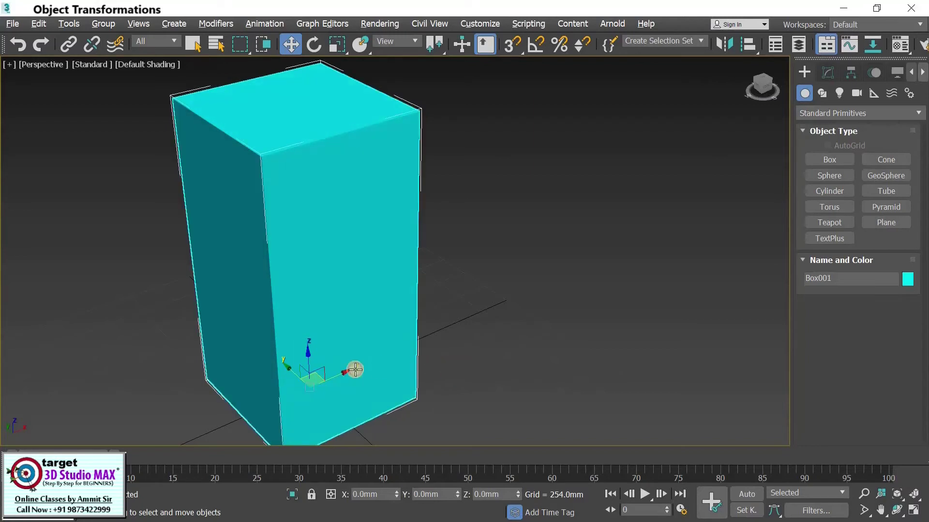
pyautogui.hotkey('ctrl', 'z')
pyautogui.click(334, 375)
pyautogui.keyDown('shift'); pyautogui.moveTo(393, 348); pyautogui.dragTo(552, 273); pyautogui.keyUp('shift')
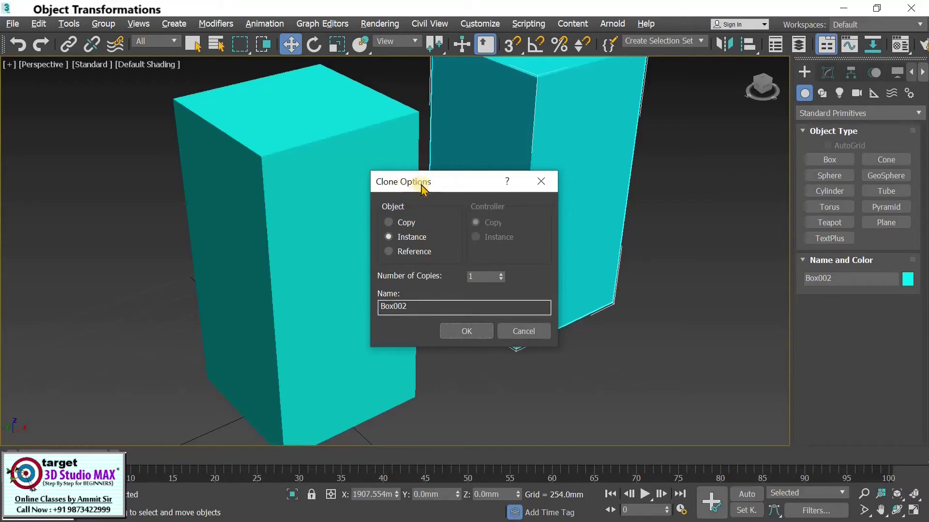
pyautogui.click(407, 224)
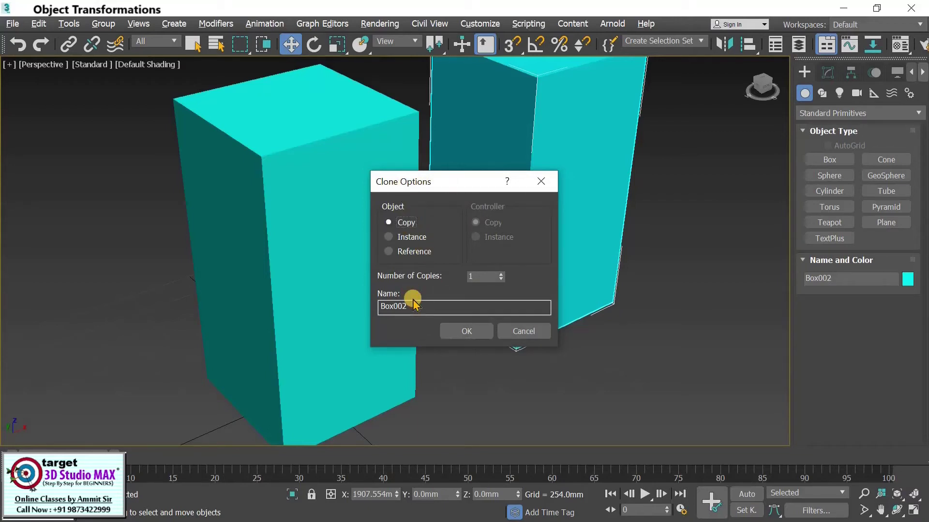
pyautogui.click(501, 274)
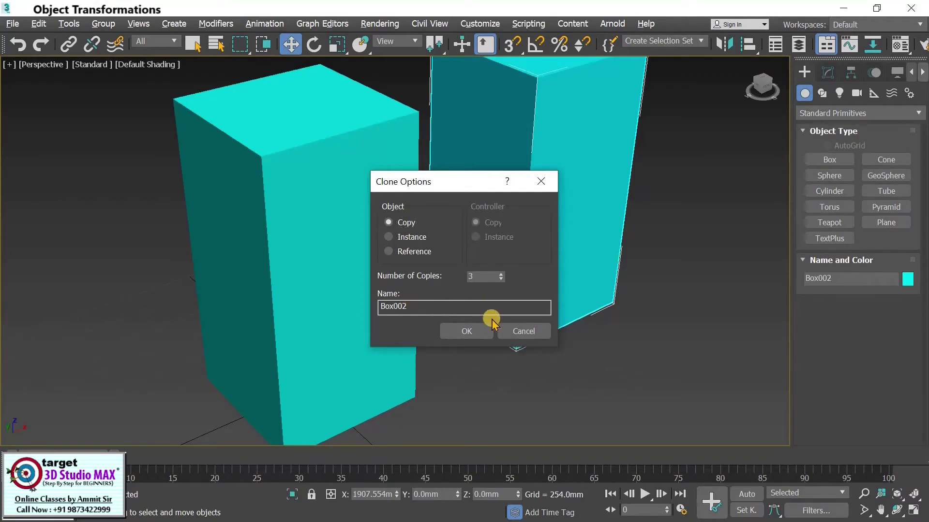
pyautogui.click(467, 331)
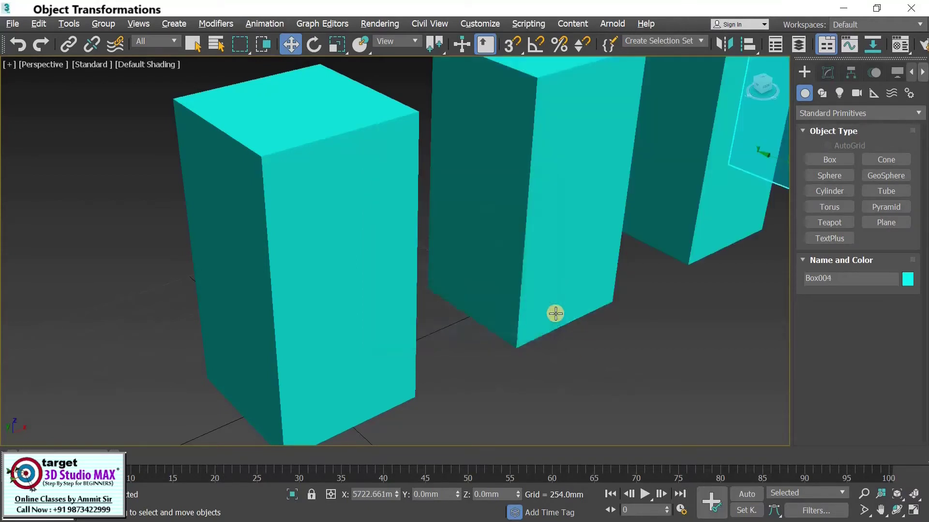
pyautogui.click(912, 493)
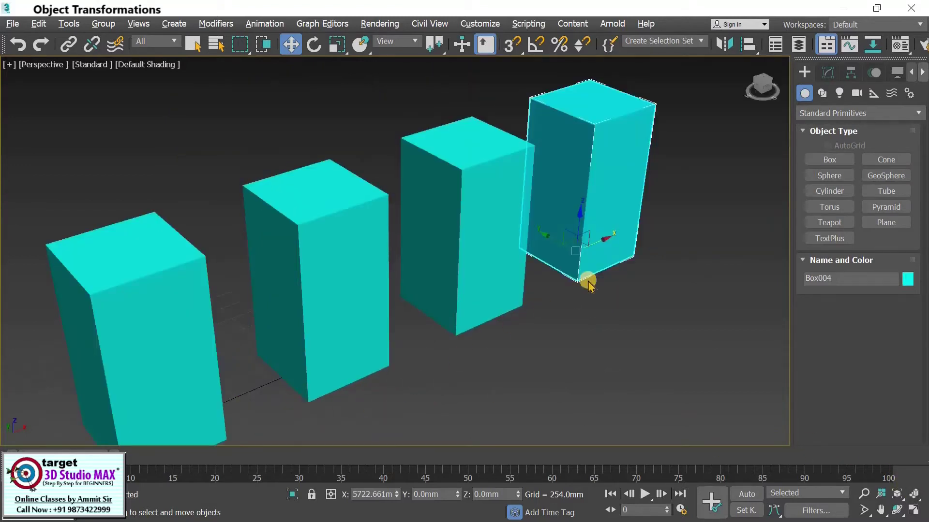
# Change the second box in the row to length 1790 mm, width 1020 mm and height 2500 mm.
pyautogui.click(324, 416)
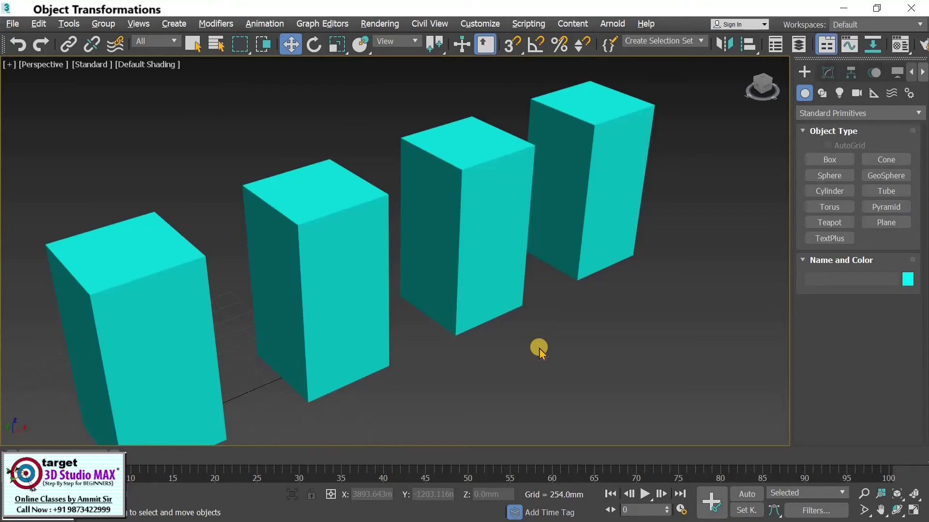
pyautogui.moveTo(494, 344); pyautogui.dragTo(494, 356, button='middle')
pyautogui.click(358, 300)
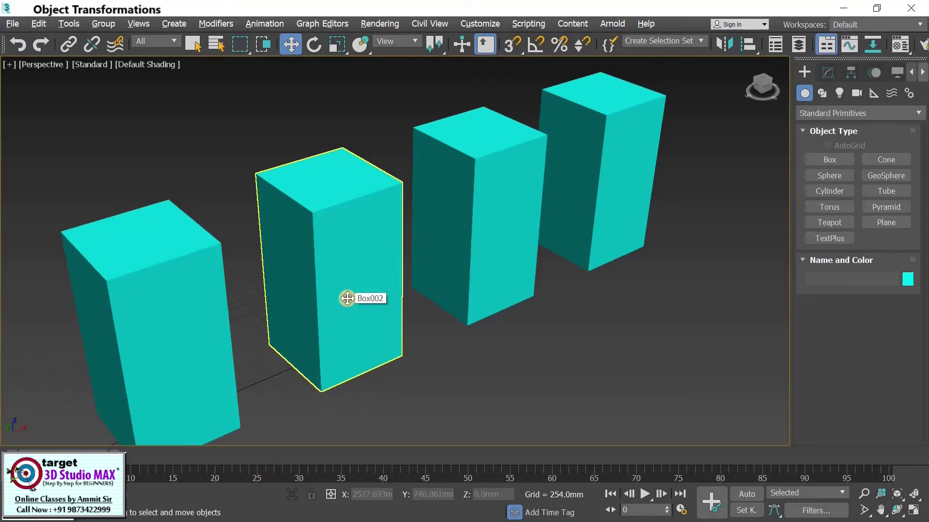
pyautogui.click(347, 299)
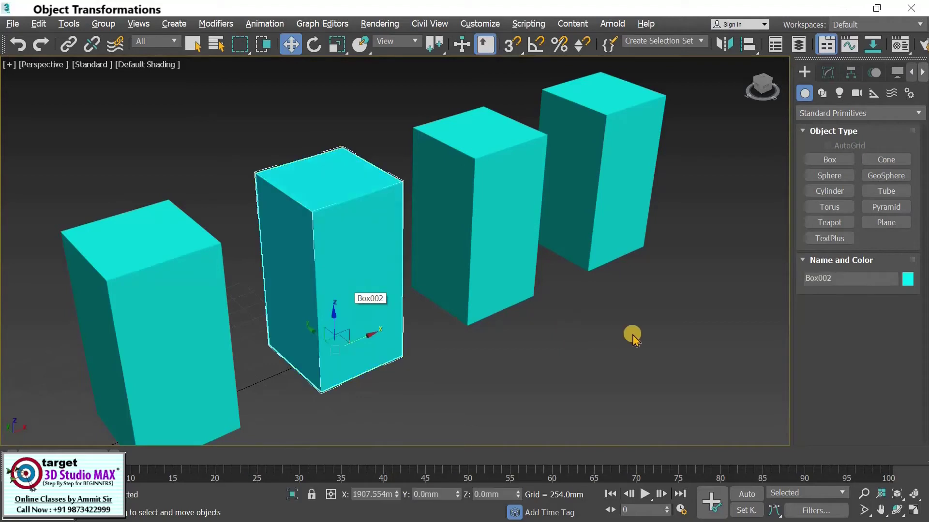
pyautogui.click(829, 73)
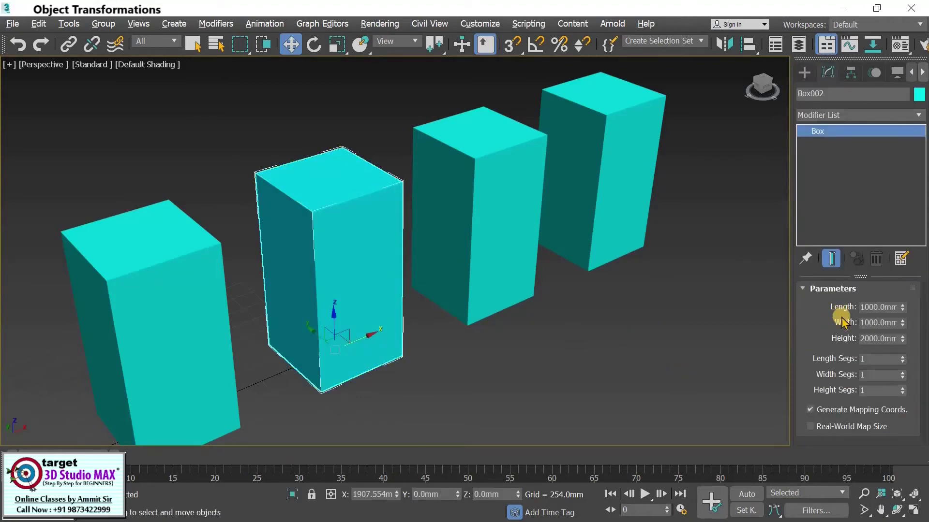
pyautogui.moveTo(888, 267); pyautogui.dragTo(903, 338)
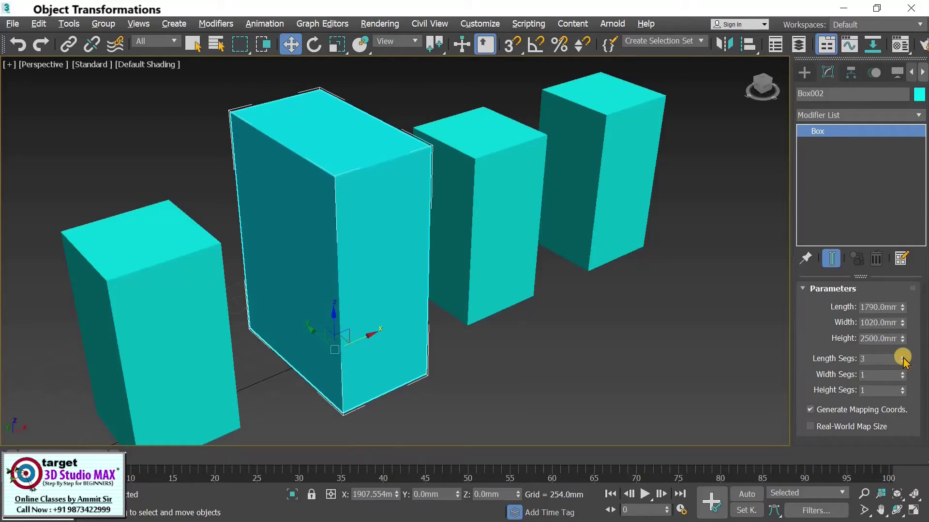
# Show edged faces and set the enlarged box to 4 length segments and 2 width segments.
pyautogui.press('F4')
pyautogui.click(902, 356)
pyautogui.click(902, 372)
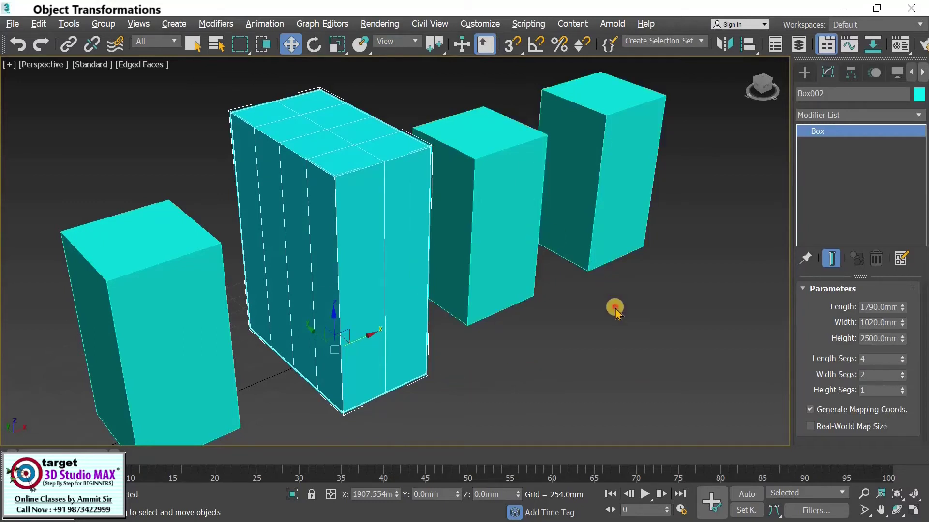
# Delete the three cloned boxes, leaving only the original first box in the row.
pyautogui.click(588, 315)
pyautogui.moveTo(547, 296); pyautogui.dragTo(386, 232)
pyautogui.press('Delete')
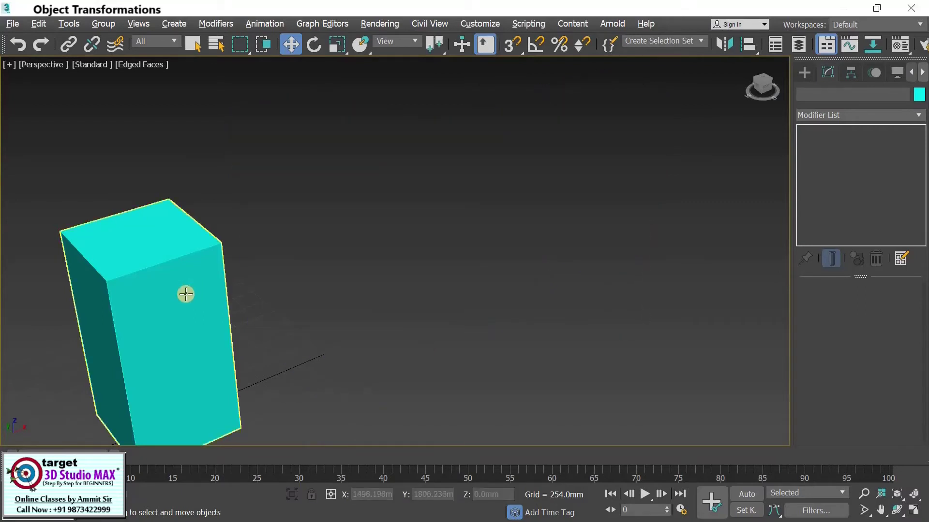
# Clone the remaining box along the X axis as three instances spaced about 2074 mm apart.
pyautogui.click(185, 293)
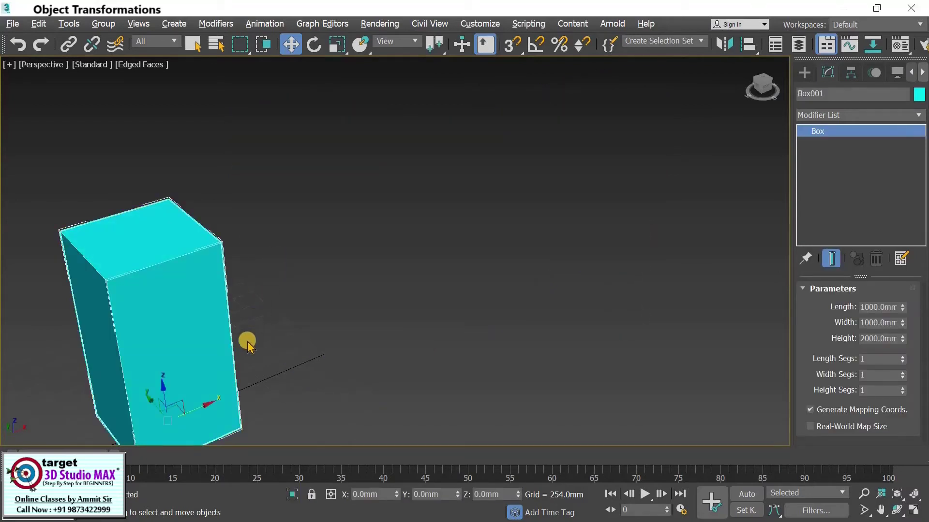
pyautogui.keyDown('shift'); pyautogui.moveTo(248, 387); pyautogui.dragTo(387, 332); pyautogui.keyUp('shift')
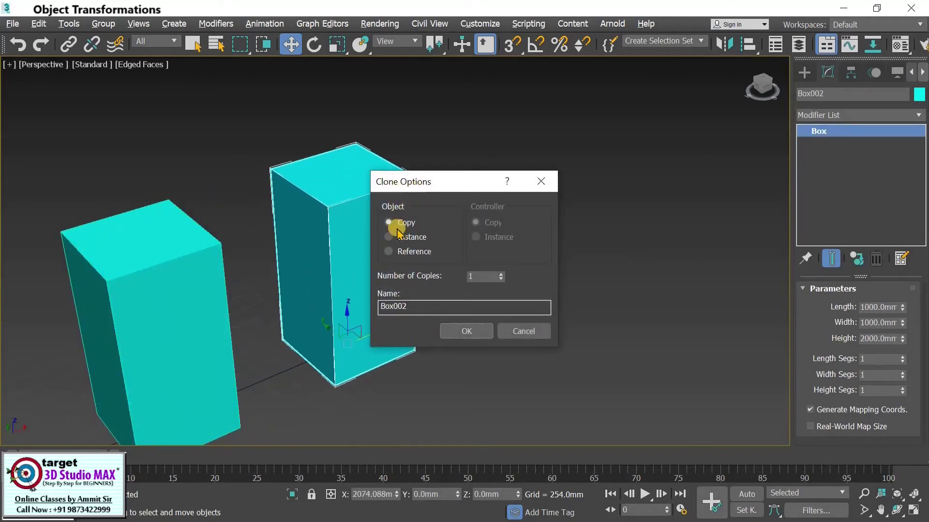
pyautogui.click(388, 237)
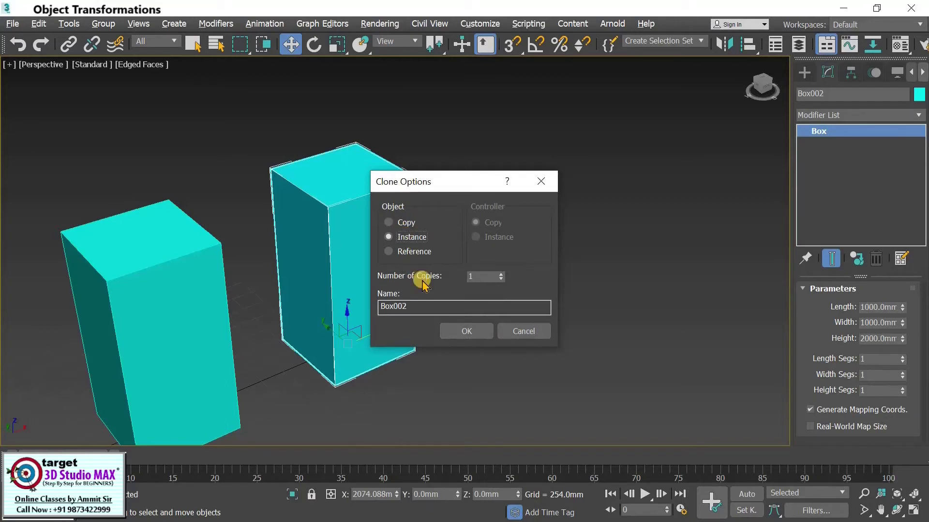
pyautogui.click(502, 274)
pyautogui.click(502, 274)
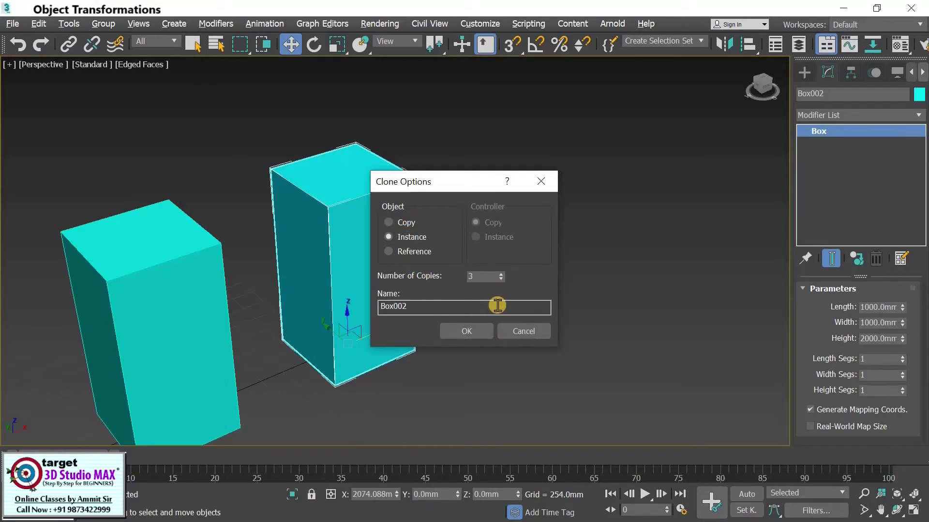
pyautogui.click(467, 331)
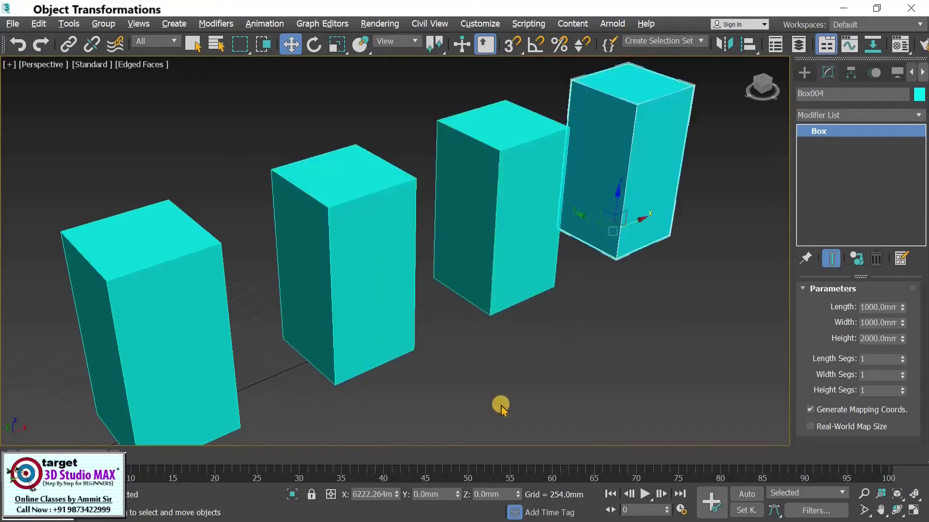
# Change the second box in the row to length 1280 mm, height 1300 mm and 4 length segments.
pyautogui.click(500, 406)
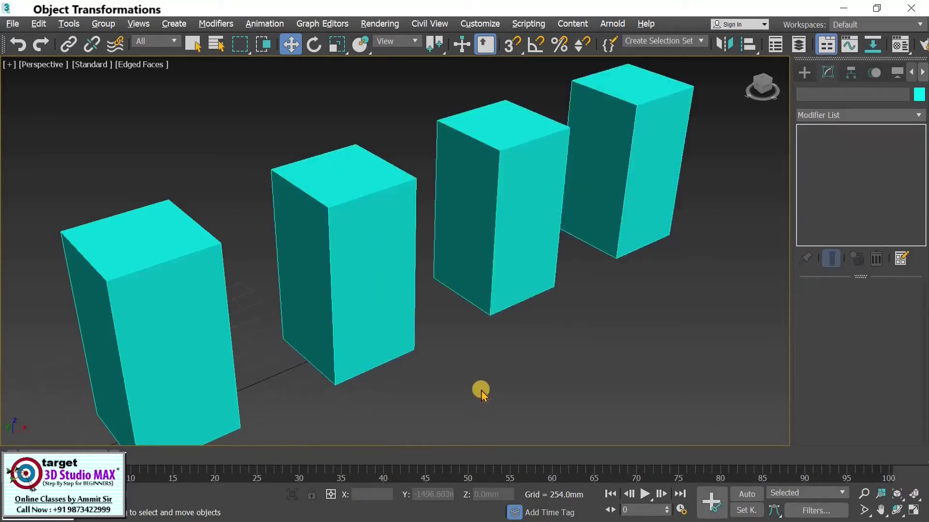
pyautogui.click(378, 321)
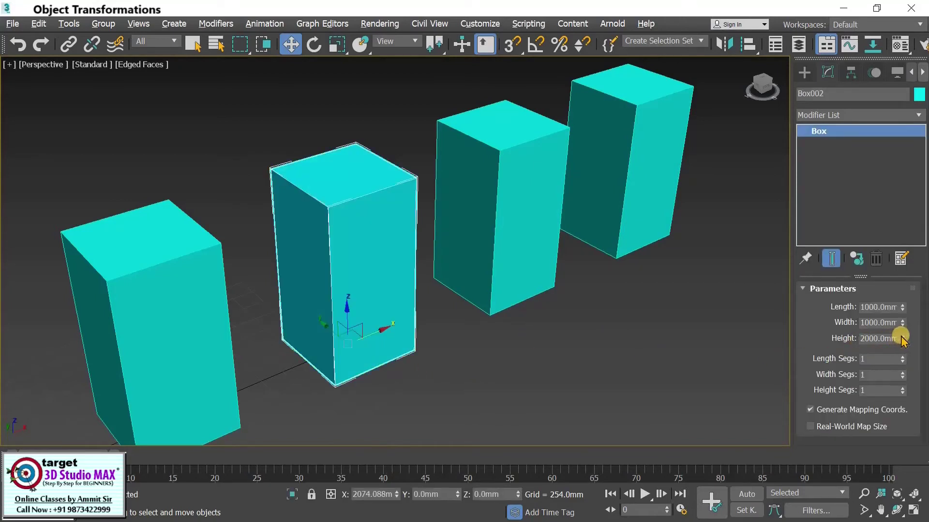
pyautogui.moveTo(902, 338); pyautogui.dragTo(887, 310)
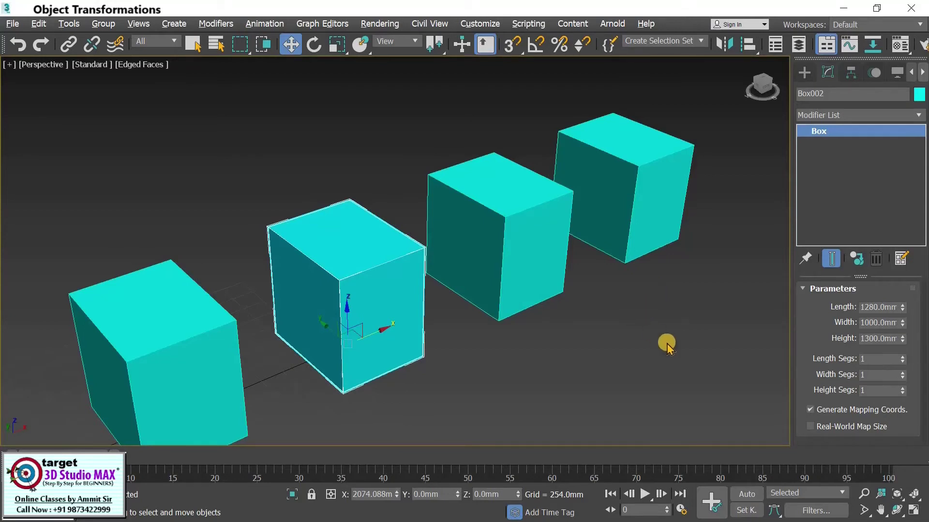
pyautogui.click(902, 356)
pyautogui.click(902, 356)
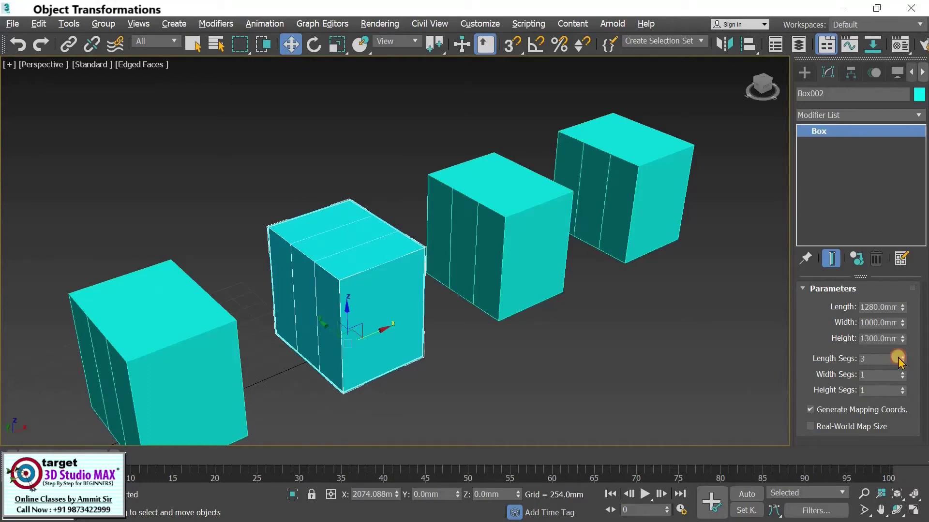
pyautogui.click(902, 356)
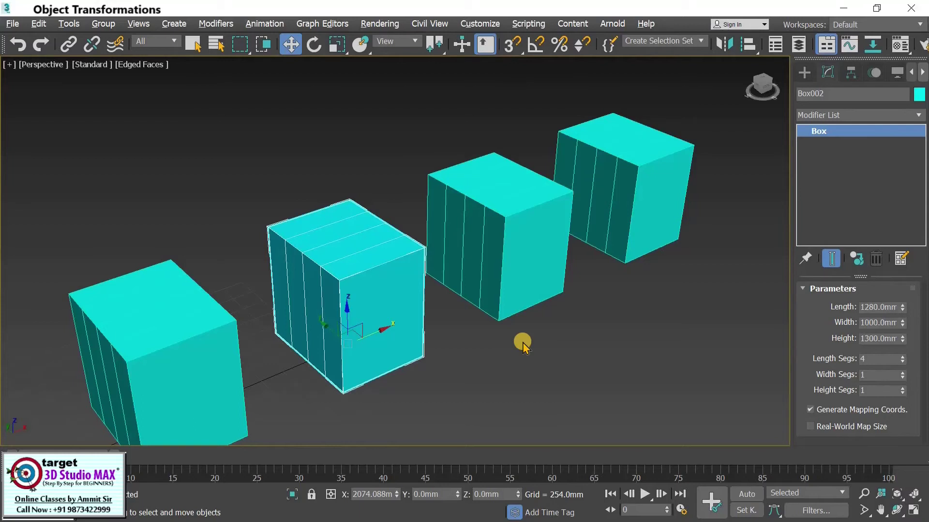
# Delete the three instanced boxes and center the view on the original box.
pyautogui.moveTo(682, 354); pyautogui.dragTo(358, 121)
pyautogui.press('Delete')
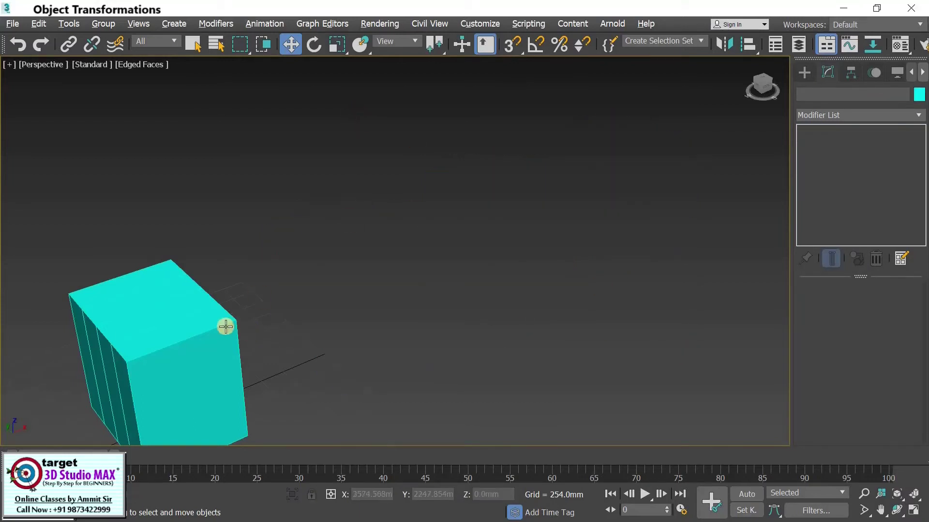
pyautogui.moveTo(393, 259); pyautogui.dragTo(395, 257, button='middle')
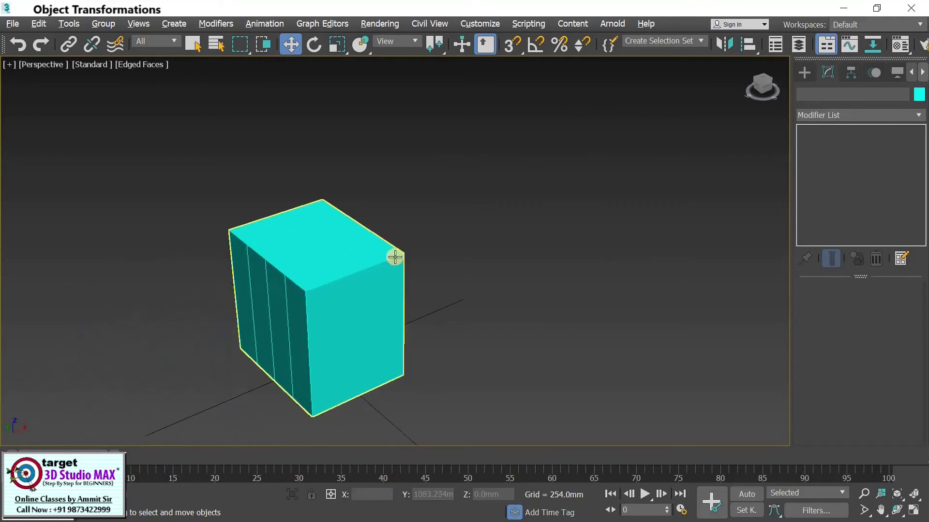
# Rotate the box to exactly 40 degrees about the Z axis and reset that rotation to 0.
pyautogui.click(313, 46)
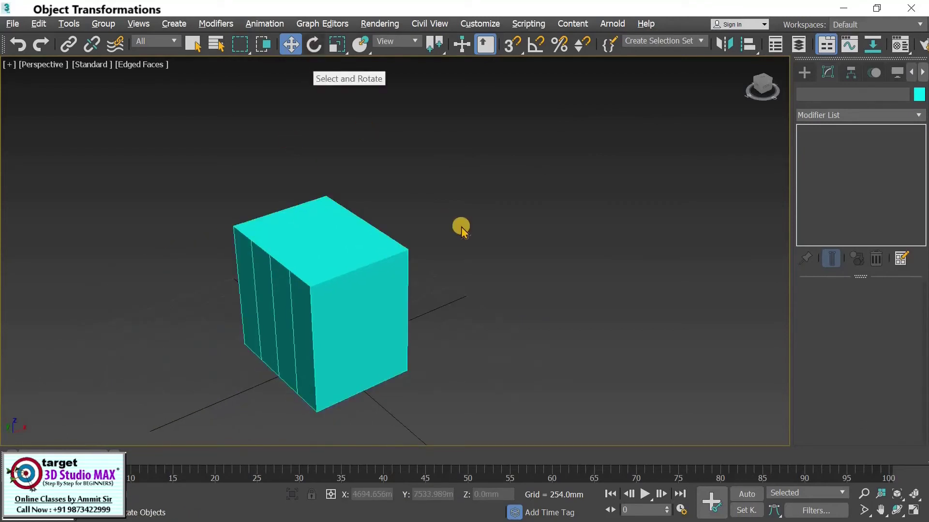
pyautogui.click(368, 281)
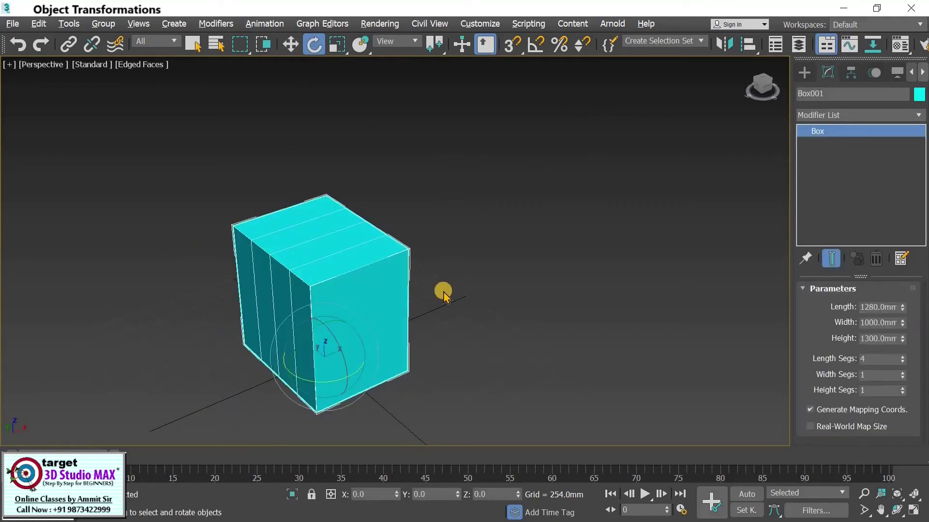
pyautogui.moveTo(444, 293); pyautogui.dragTo(470, 241, button='middle')
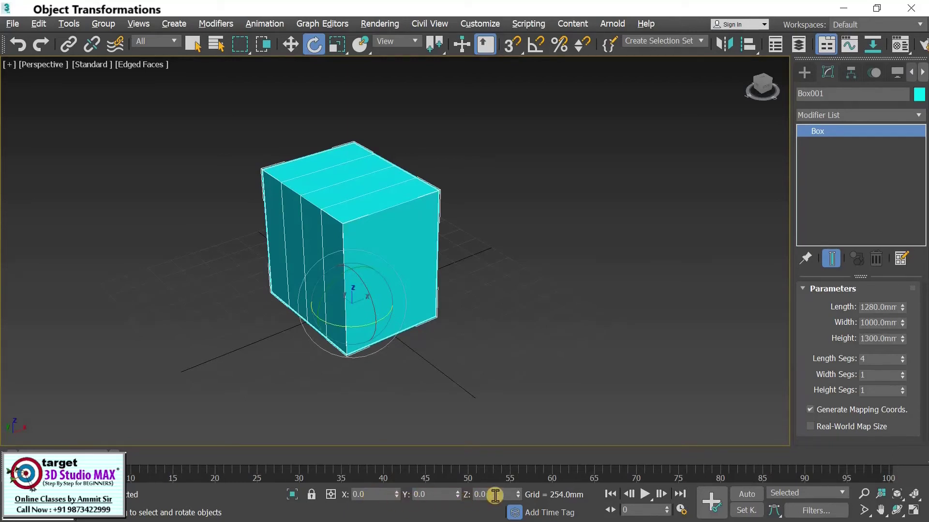
pyautogui.moveTo(497, 496); pyautogui.dragTo(449, 503)
pyautogui.write('40')
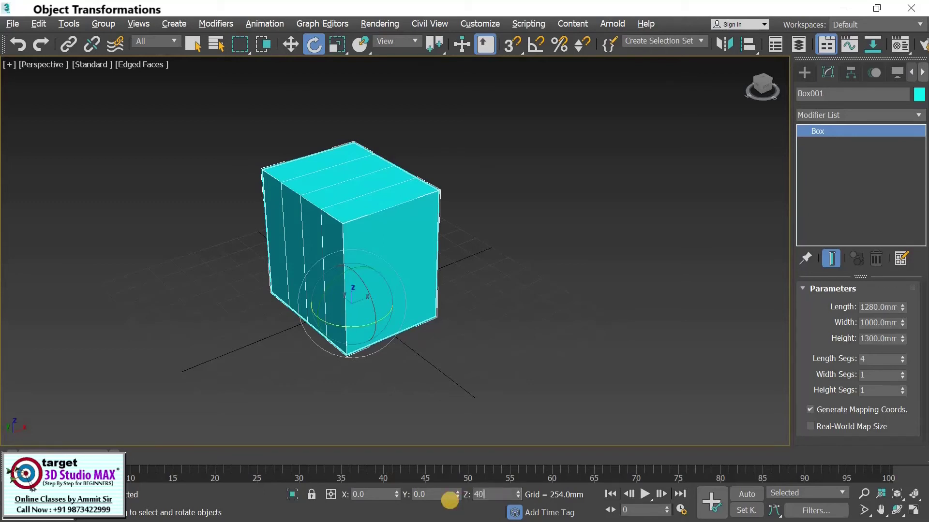
pyautogui.press('Return')
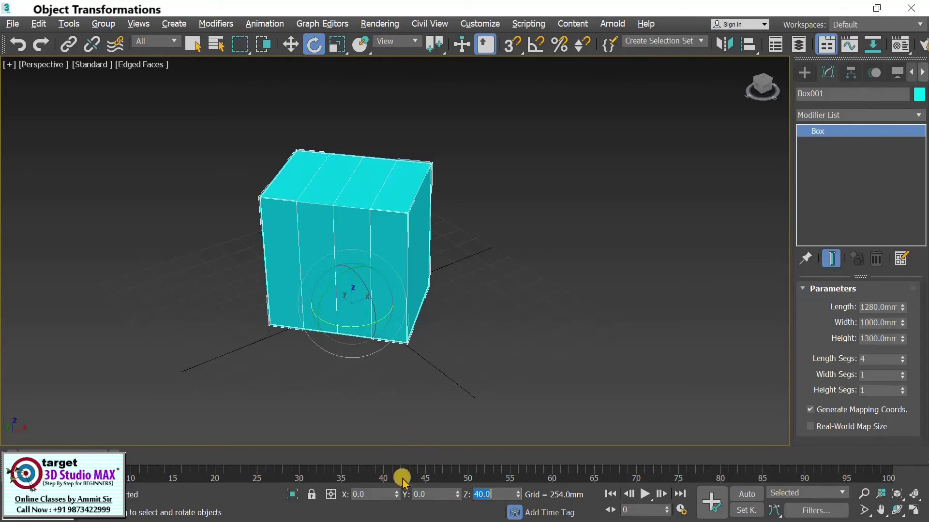
pyautogui.rightClick(518, 494)
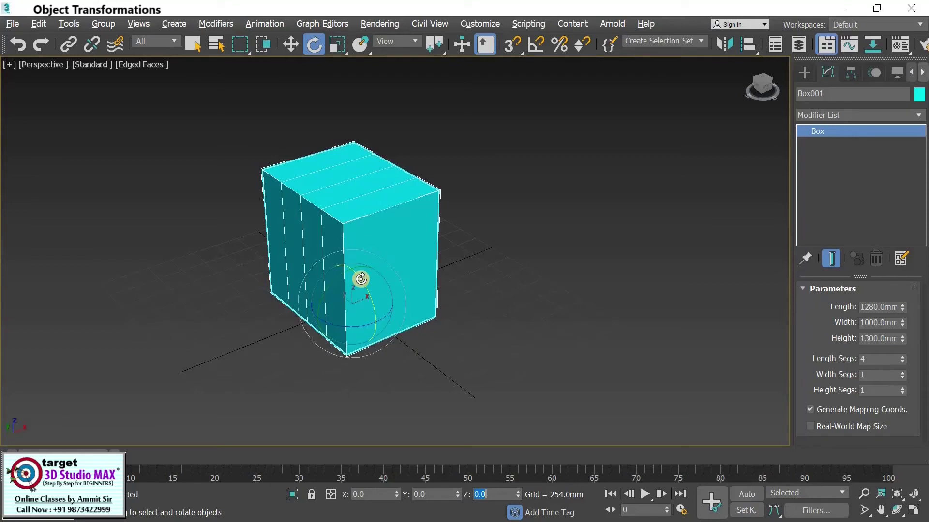
# Rotate the box freely back and forth about its X axis with the rotation gizmo and undo the rotation.
pyautogui.click(361, 279)
pyautogui.moveTo(364, 284); pyautogui.dragTo(371, 323)
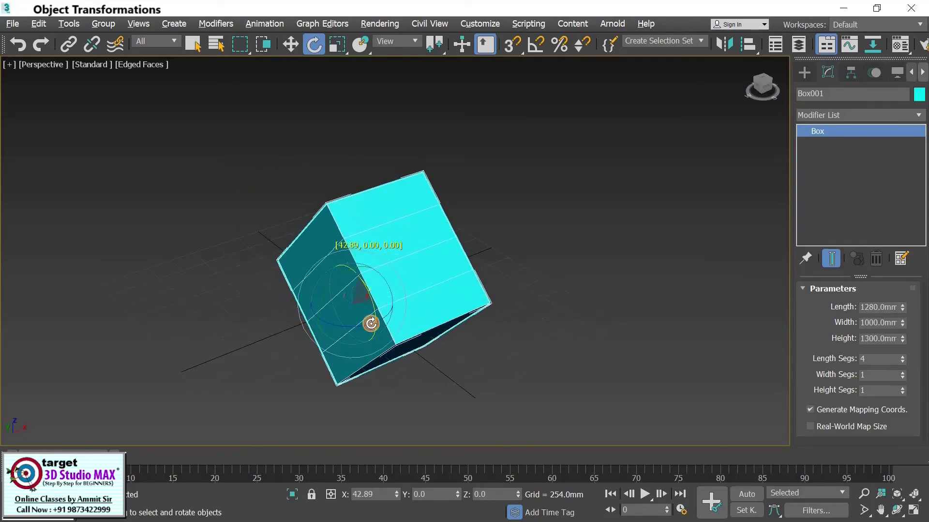
pyautogui.moveTo(371, 324); pyautogui.dragTo(315, 238)
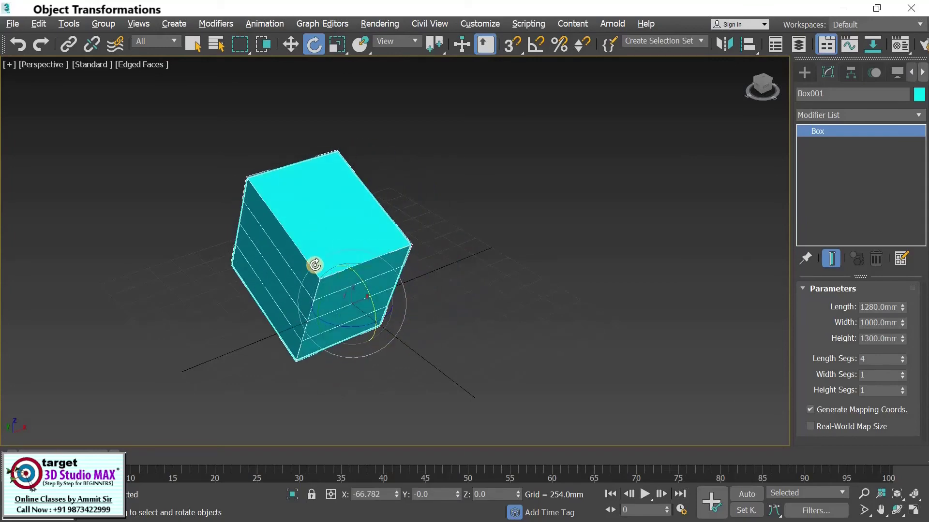
pyautogui.hotkey('ctrl', 'z')
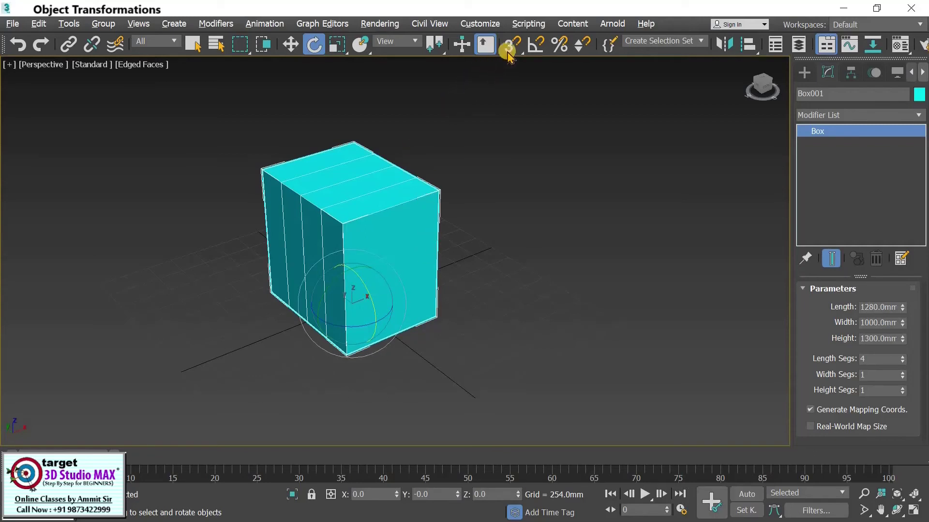
# Turn on angle snapping and set the snap angle to 10 degrees.
pyautogui.click(532, 47)
pyautogui.rightClick(533, 48)
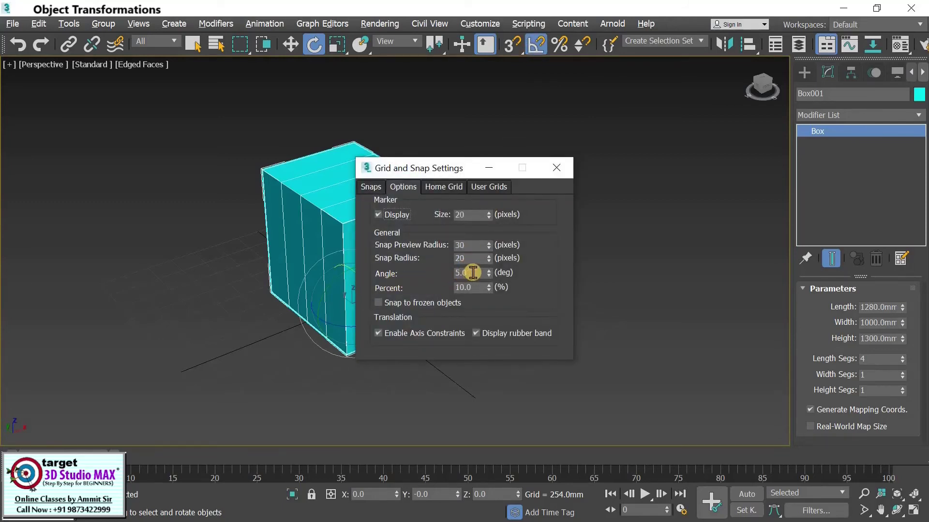
pyautogui.moveTo(473, 273); pyautogui.dragTo(406, 281)
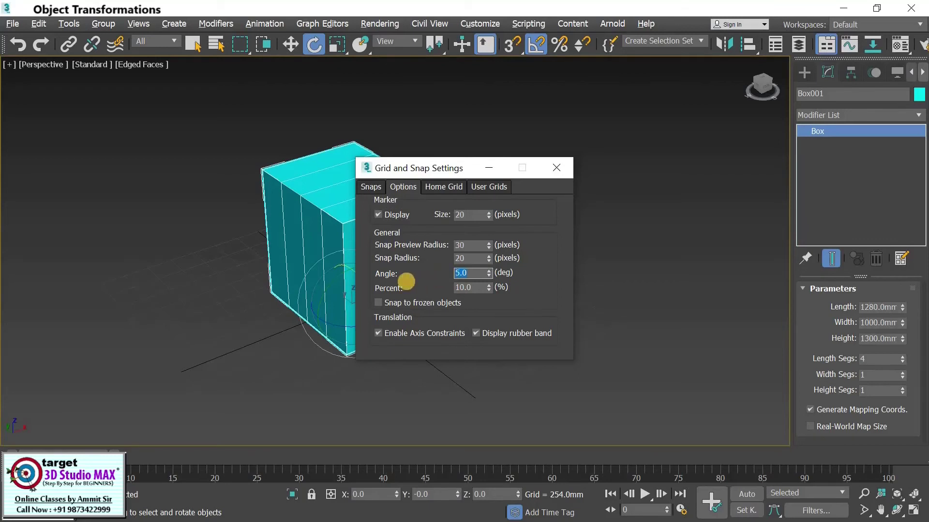
pyautogui.write('10')
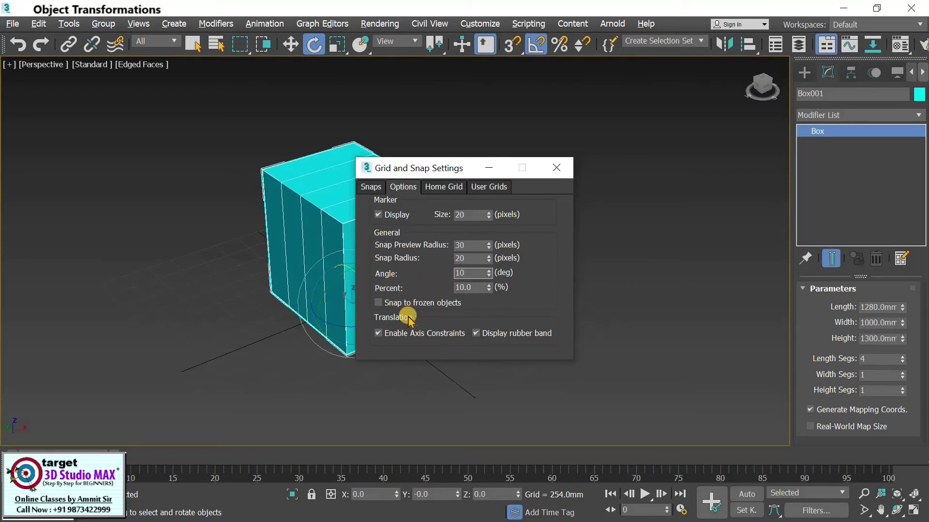
pyautogui.press('Return')
pyautogui.click(555, 169)
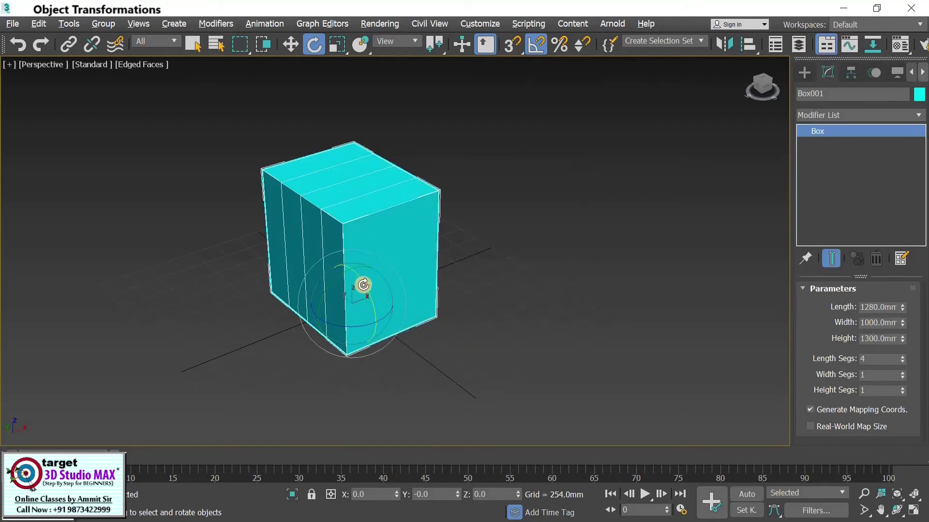
# Rotate the box 90 degrees about the X axis in snapped increments and undo the rotation.
pyautogui.moveTo(364, 289); pyautogui.dragTo(366, 289)
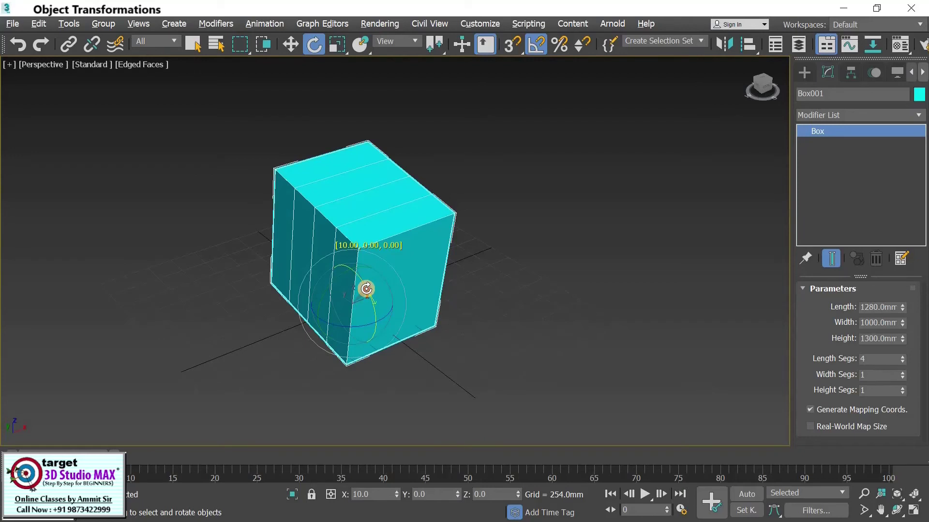
pyautogui.moveTo(367, 290); pyautogui.dragTo(376, 309)
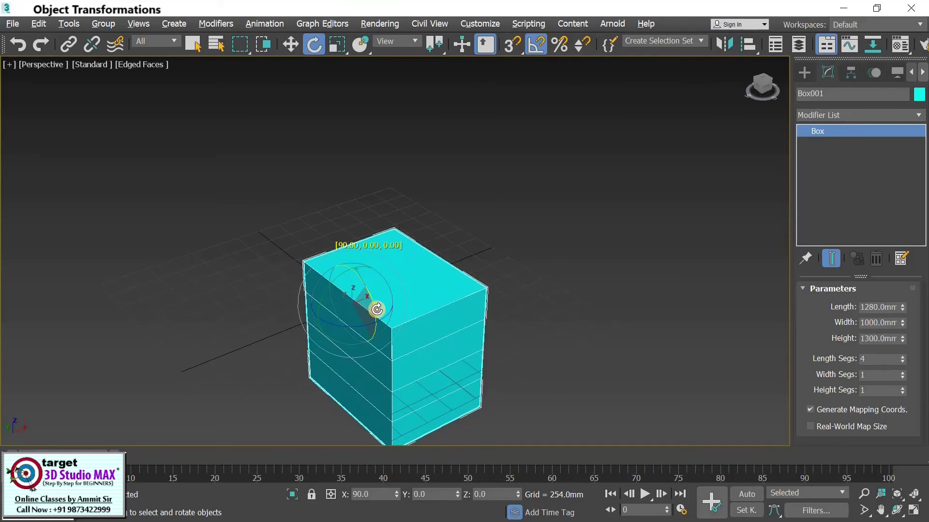
pyautogui.moveTo(377, 310); pyautogui.dragTo(376, 309)
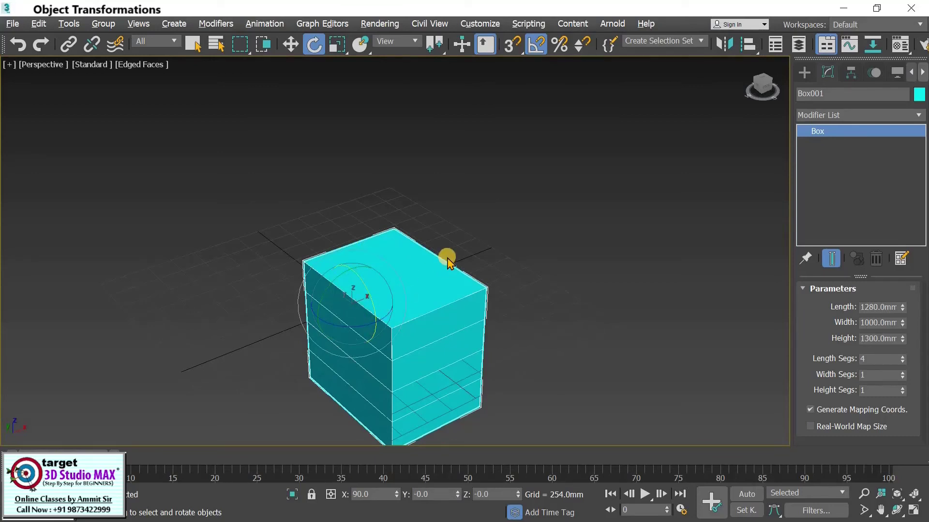
pyautogui.hotkey('ctrl', 'z')
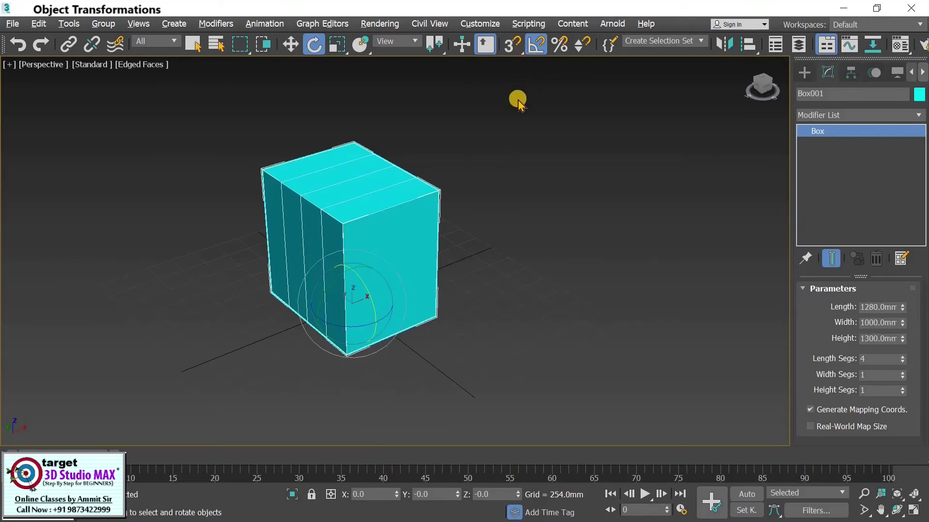
# With angle snapping off, scale the box to about 148% in X, 144% in Y and 123% in Z, and reset its scale to 0.
pyautogui.click(337, 46)
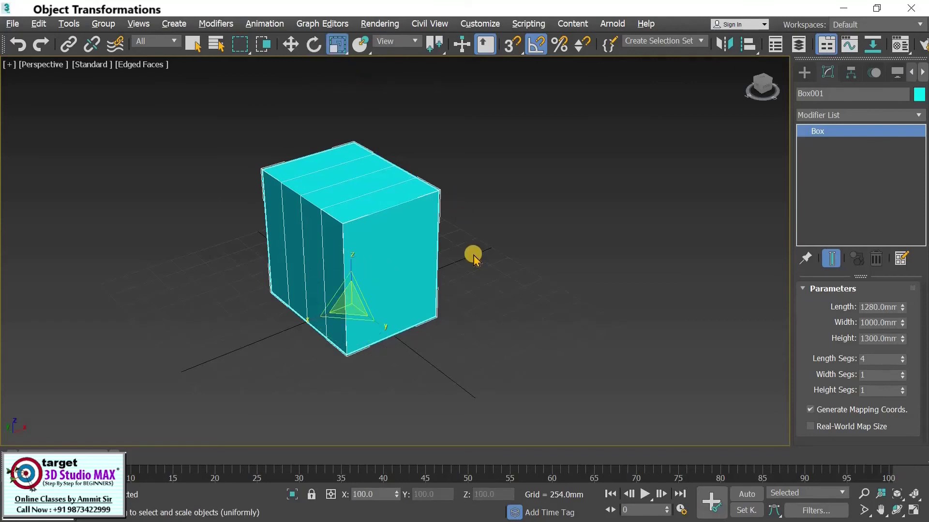
pyautogui.click(539, 45)
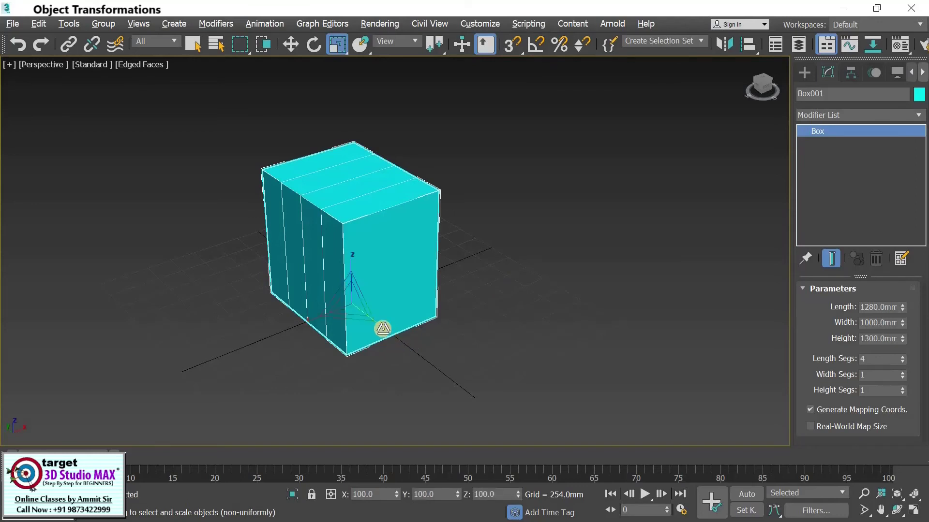
pyautogui.moveTo(402, 340)
pyautogui.mouseDown()
pyautogui.moveTo(413, 348)
pyautogui.moveTo(394, 342)
pyautogui.moveTo(404, 338)
pyautogui.mouseUp()
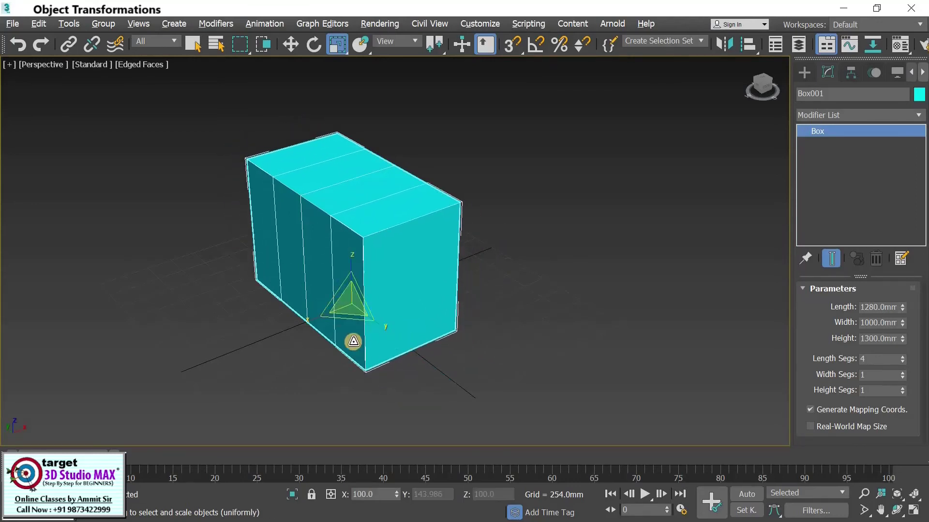
pyautogui.moveTo(305, 323)
pyautogui.mouseDown()
pyautogui.moveTo(272, 342)
pyautogui.moveTo(332, 275)
pyautogui.moveTo(351, 222)
pyautogui.moveTo(351, 259)
pyautogui.moveTo(322, 325)
pyautogui.mouseUp()
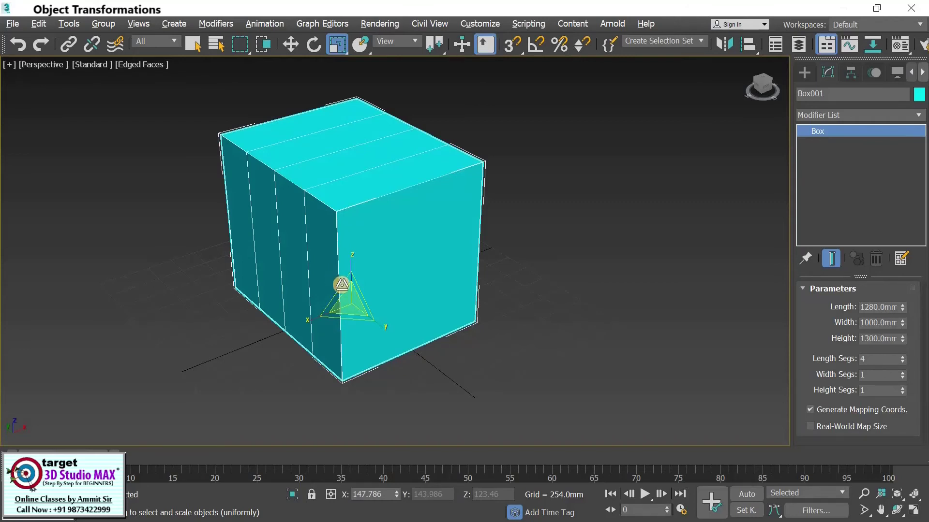
pyautogui.rightClick(396, 495)
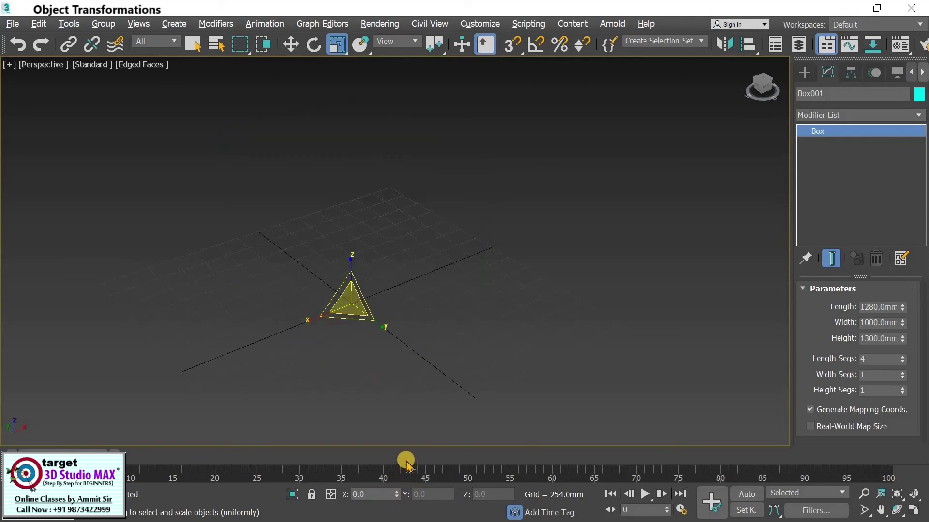
# Undo the zero scaling of the box, set its scale to 100 uniformly and deselect it.
pyautogui.hotkey('ctrl', 'z')
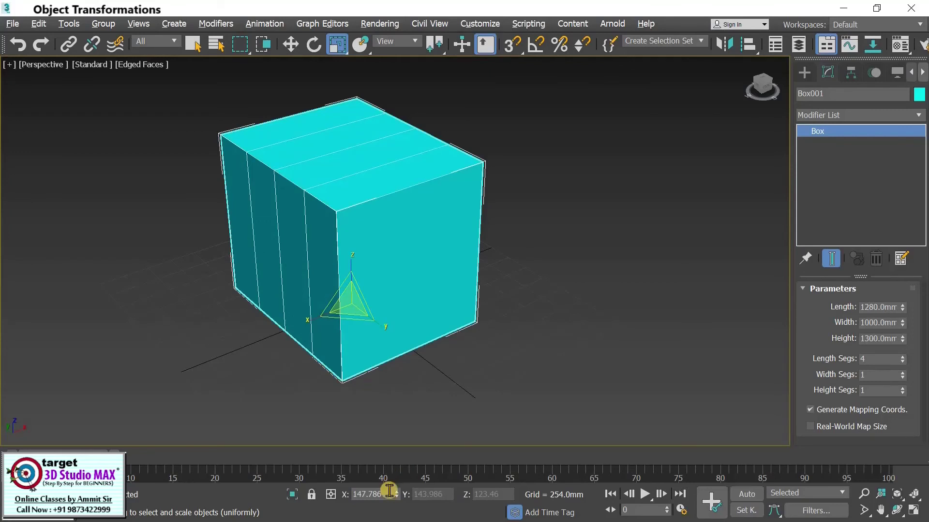
pyautogui.click(329, 494)
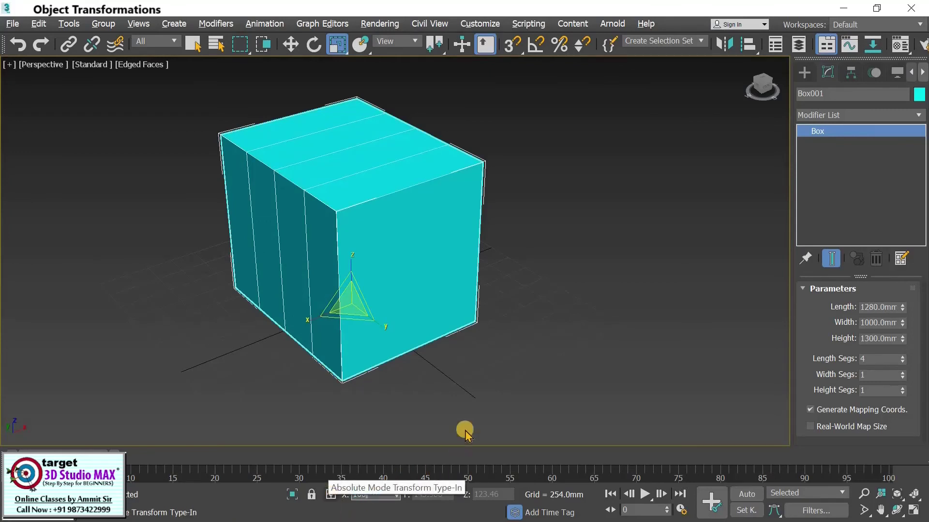
pyautogui.click(443, 494)
pyautogui.click(441, 495)
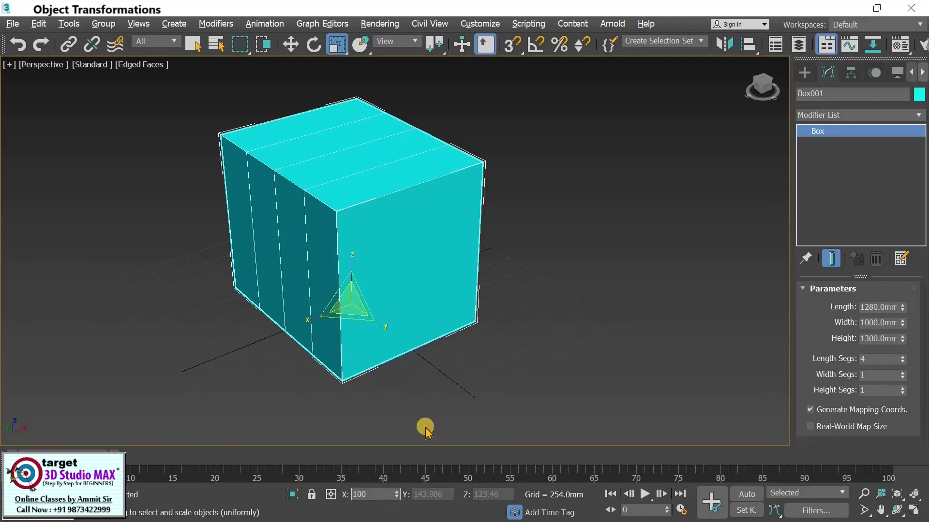
pyautogui.press('Return')
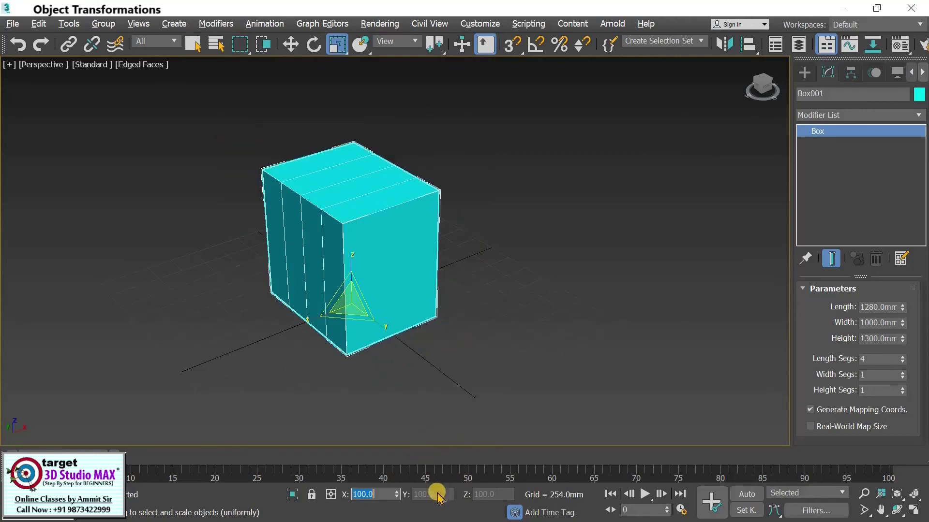
pyautogui.click(435, 432)
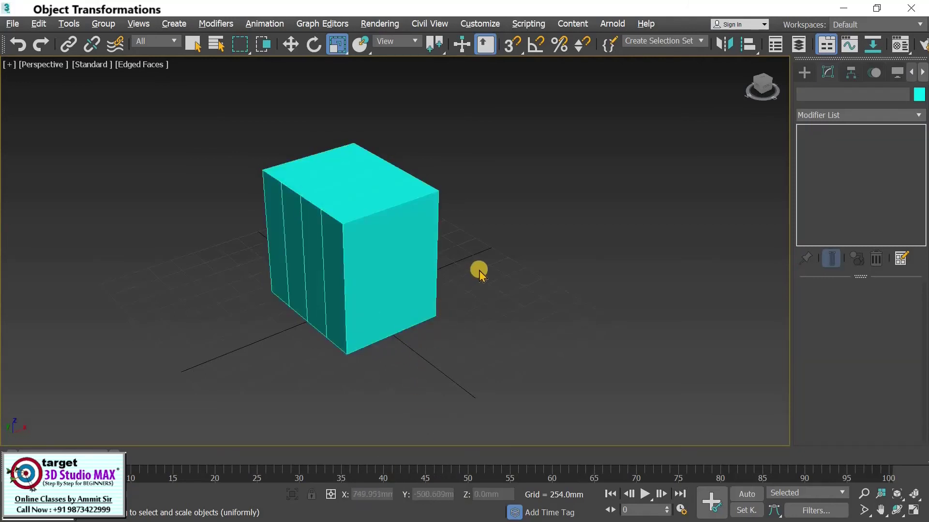
# Set the box's X scale to 110 with non-uniform scaling and scale it uniformly to about 129% X, 119% Y and 117% Z.
pyautogui.click(408, 279)
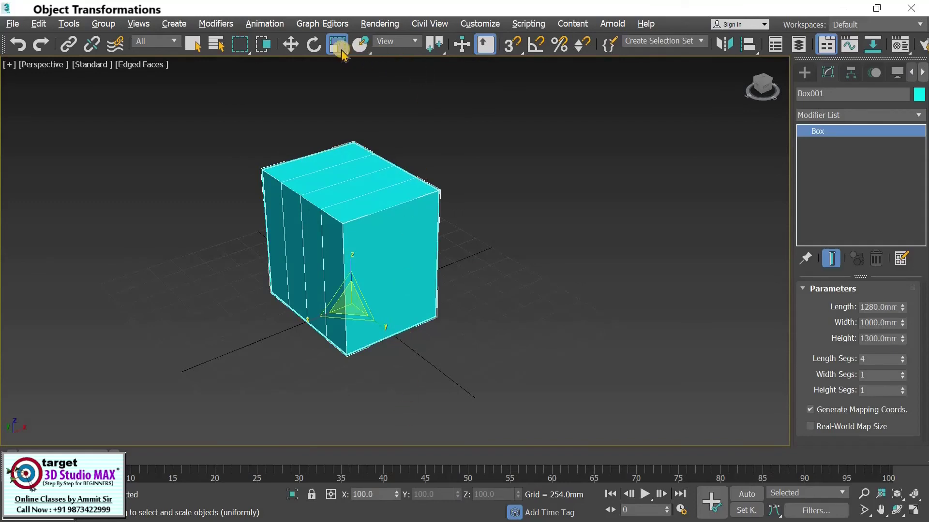
pyautogui.moveTo(341, 51)
pyautogui.mouseDown()
pyautogui.moveTo(341, 95)
pyautogui.moveTo(338, 57)
pyautogui.moveTo(339, 68)
pyautogui.mouseUp()
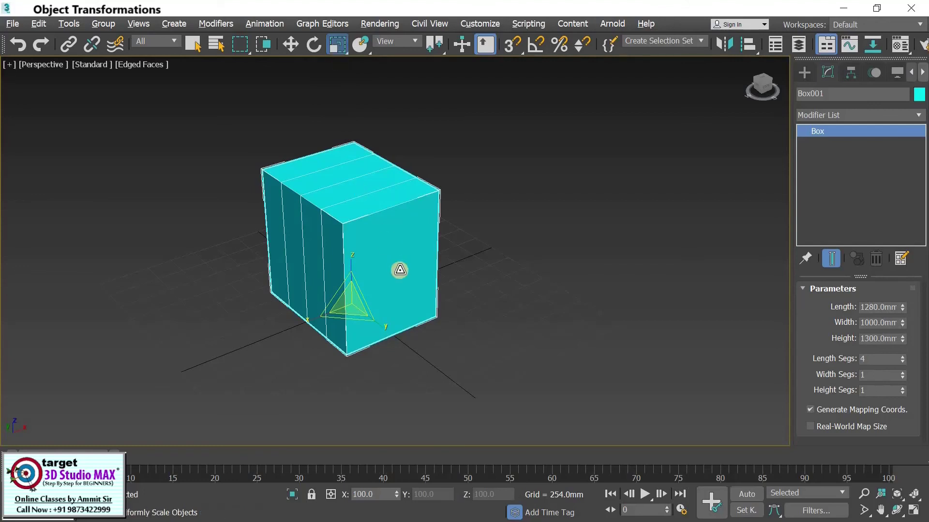
pyautogui.doubleClick(374, 493)
pyautogui.moveTo(373, 494); pyautogui.dragTo(316, 494)
pyautogui.write('110')
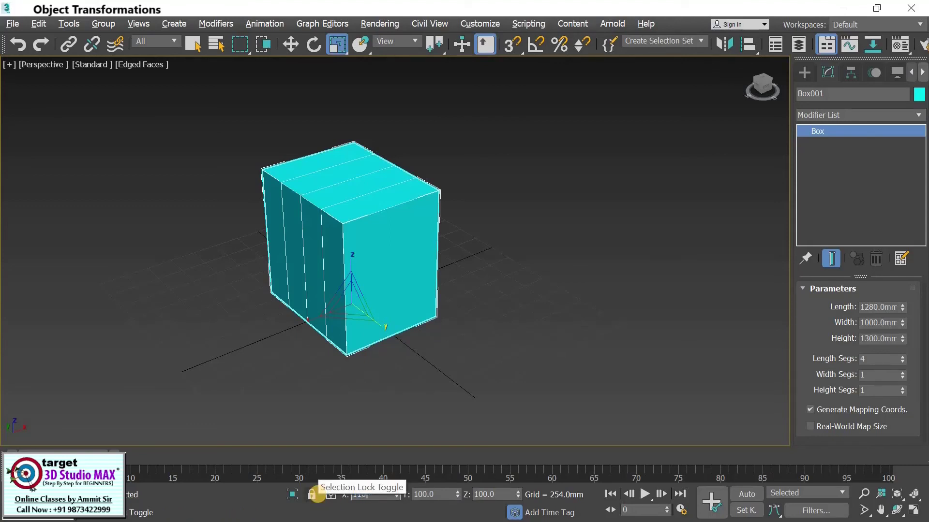
pyautogui.press('Return')
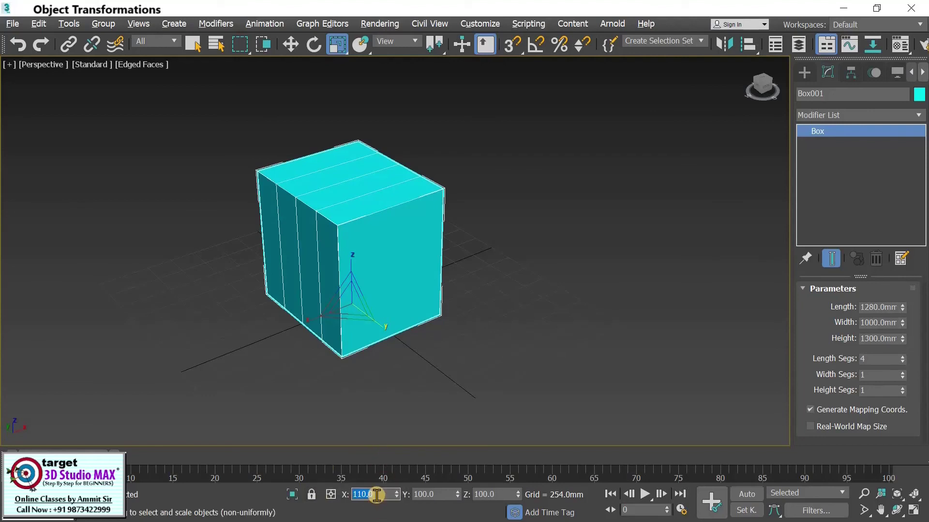
pyautogui.press('r')
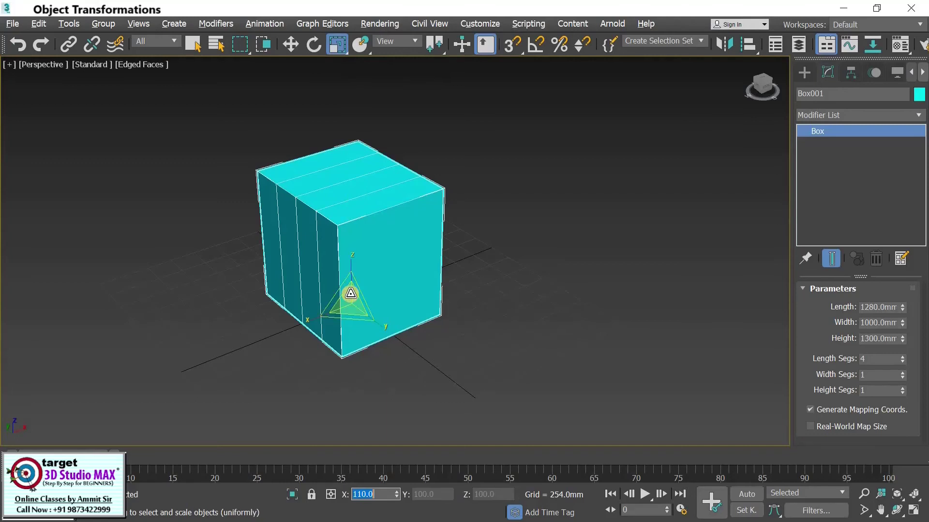
pyautogui.moveTo(350, 294); pyautogui.dragTo(377, 319)
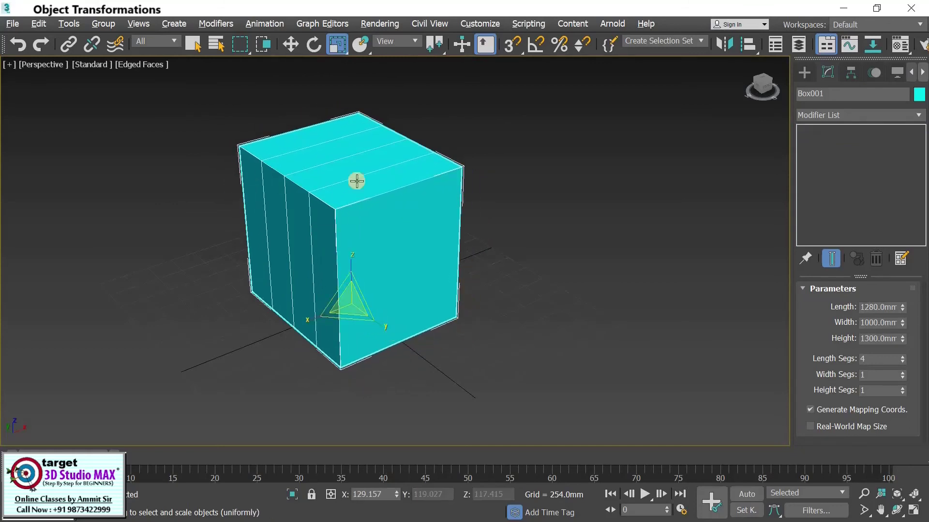
# Scale the box non-uniformly to exactly 120 in X, 140 in Y and 160 in Z.
pyautogui.click(338, 87)
pyautogui.moveTo(334, 49); pyautogui.dragTo(338, 91)
pyautogui.click(355, 410)
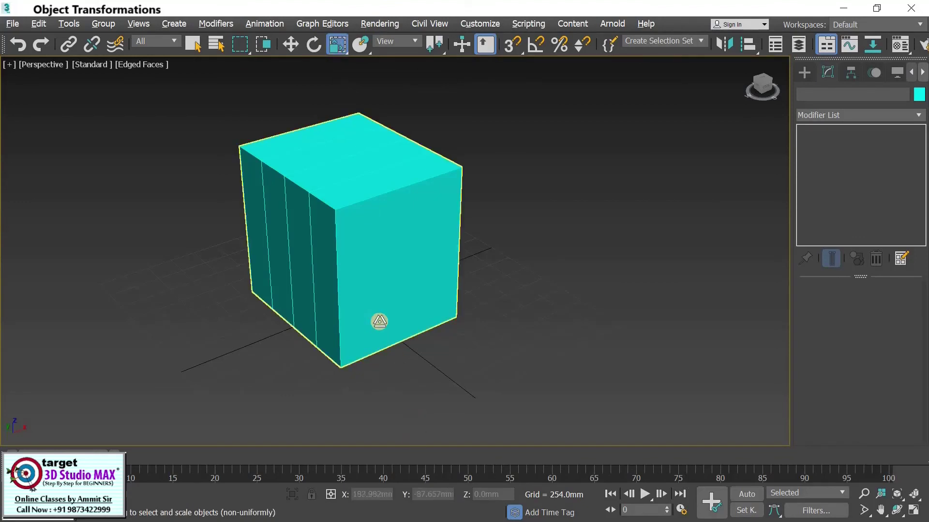
pyautogui.click(380, 322)
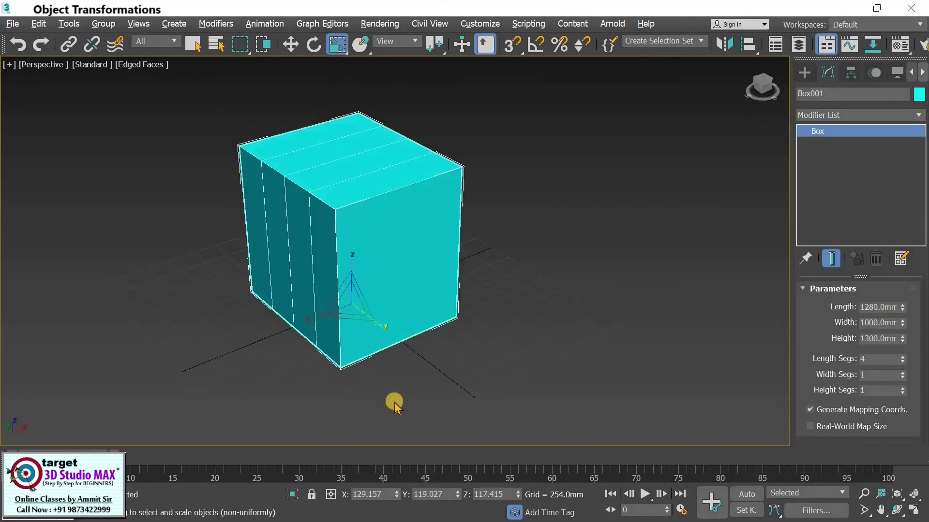
pyautogui.doubleClick(382, 494)
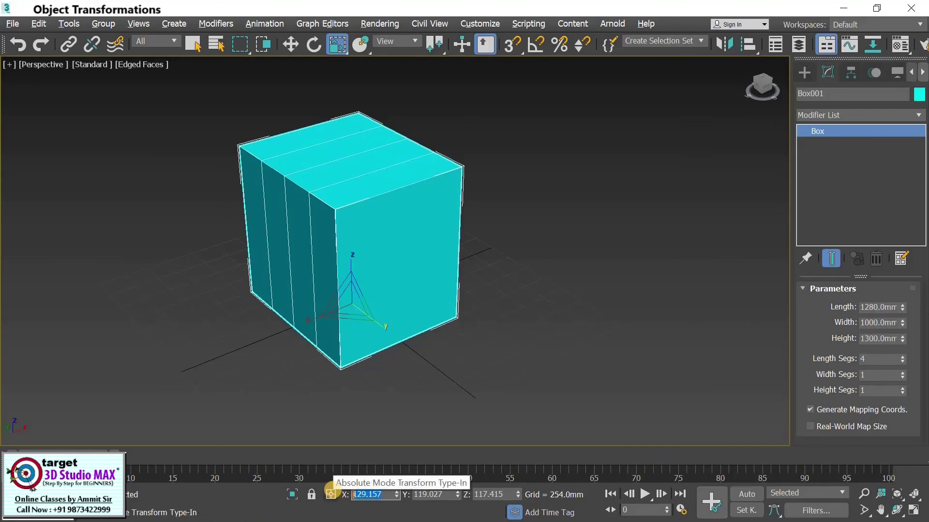
pyautogui.write('120')
pyautogui.press('Tab')
pyautogui.write('140')
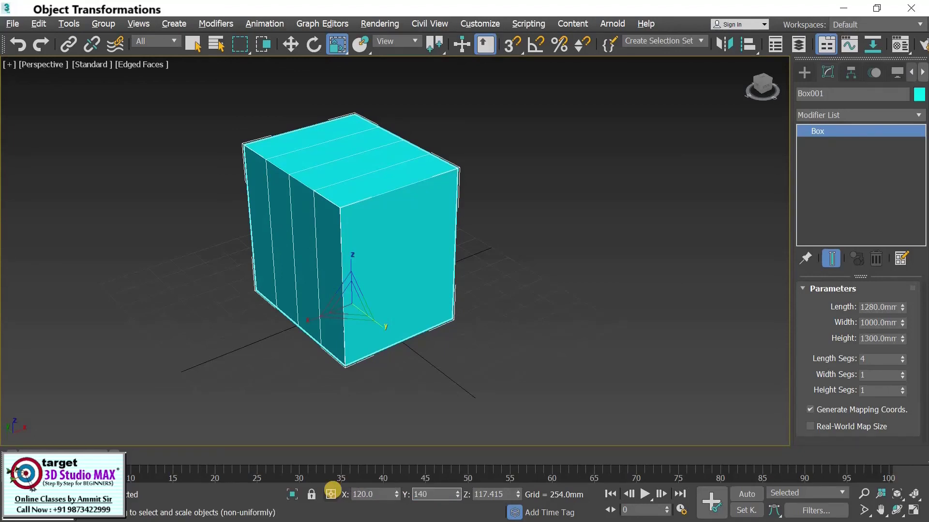
pyautogui.press('Tab')
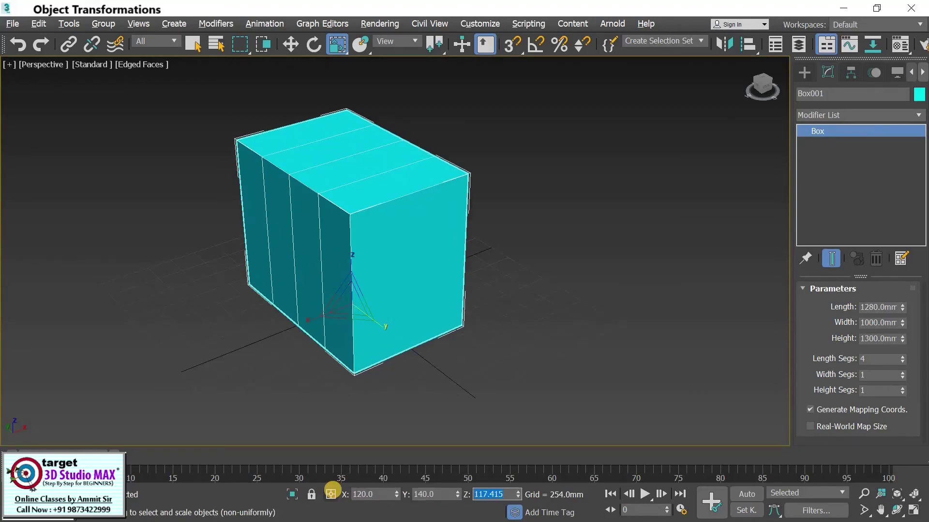
pyautogui.write('160')
pyautogui.press('Return')
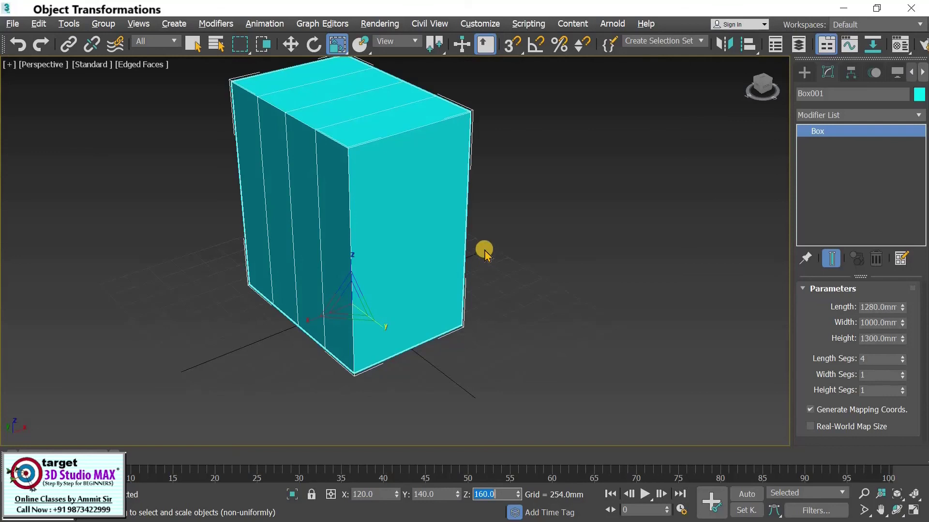
pyautogui.moveTo(484, 250); pyautogui.dragTo(496, 290, button='middle')
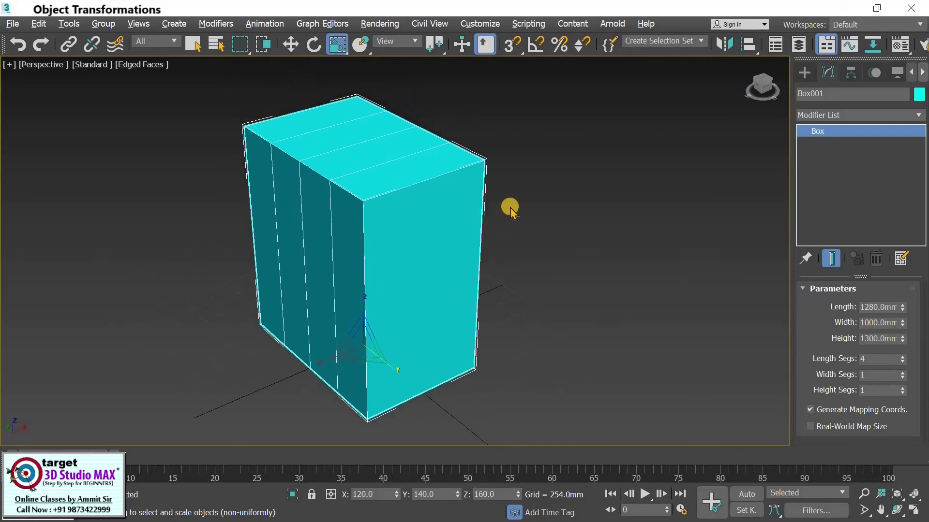